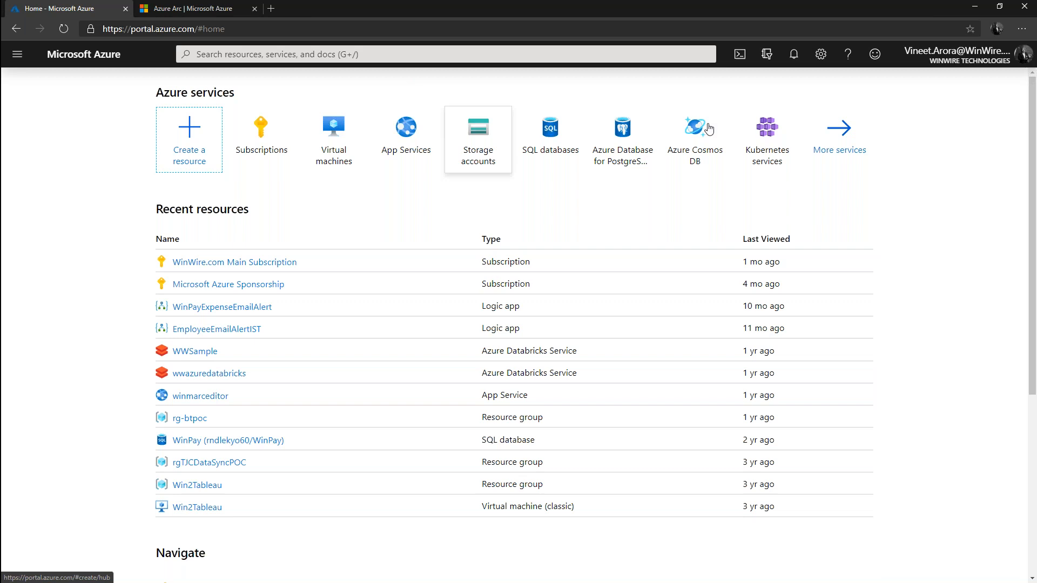
Switch to the personal Gmail account by entering the account password, and dismiss the Azure Advisor recommendations pop-up
click(942, 52)
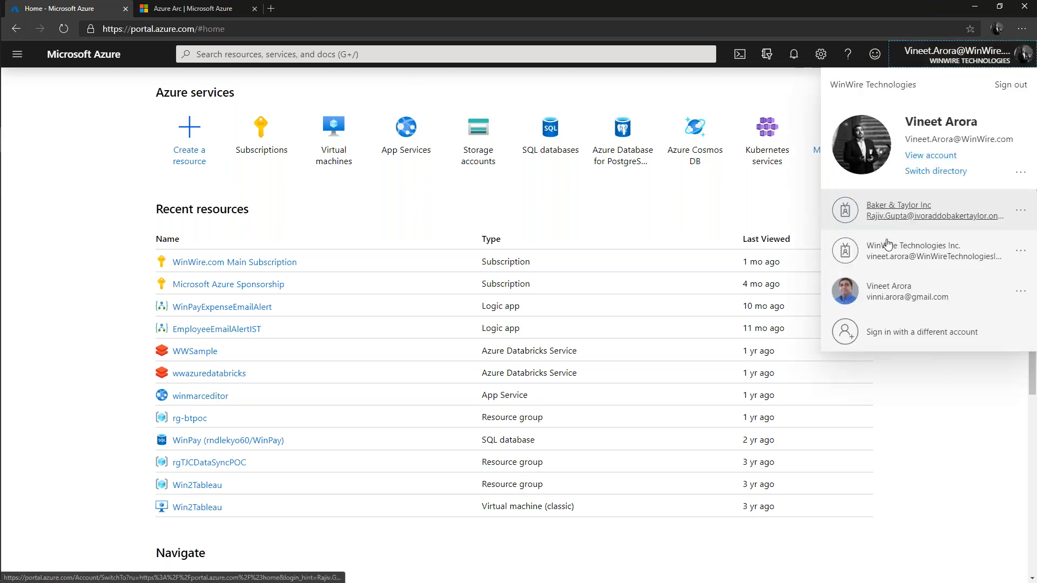
click(873, 339)
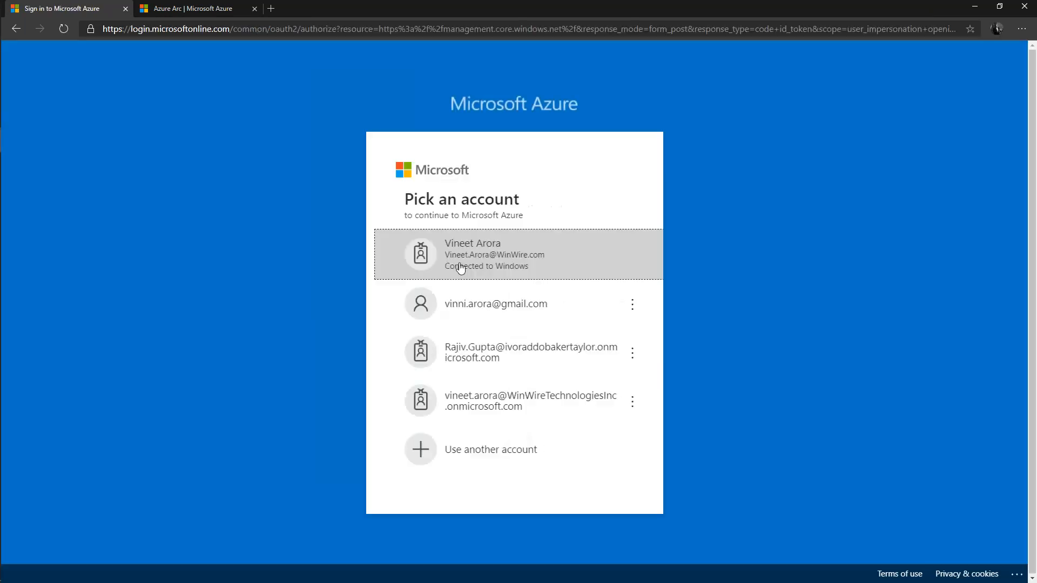
click(532, 309)
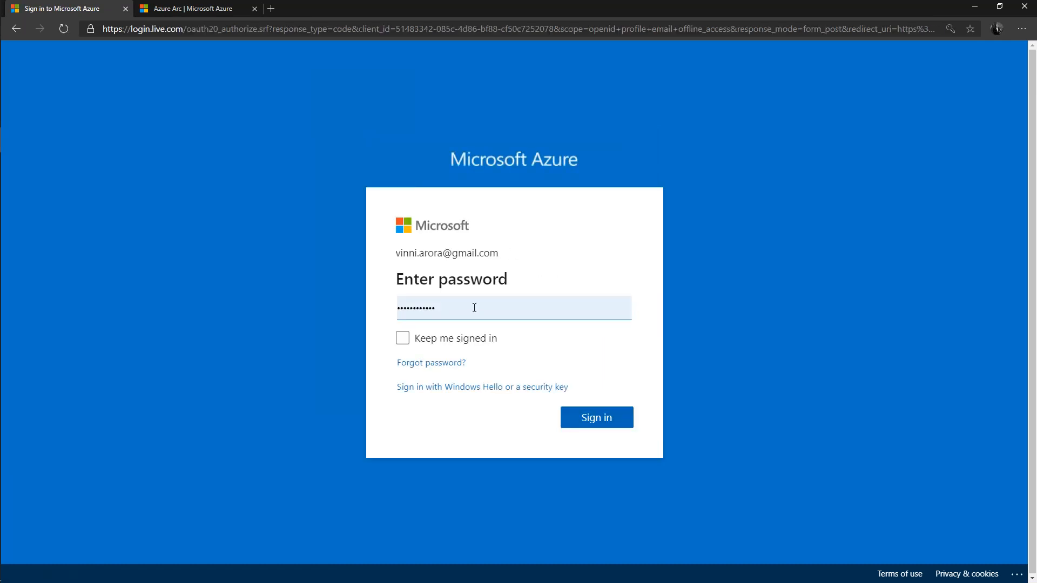
click(599, 422)
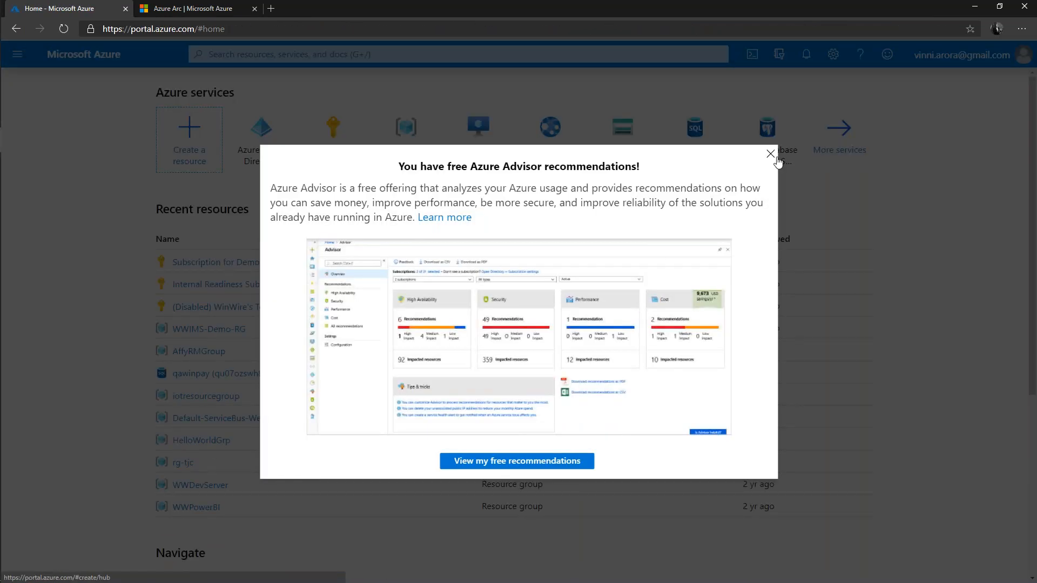
click(772, 157)
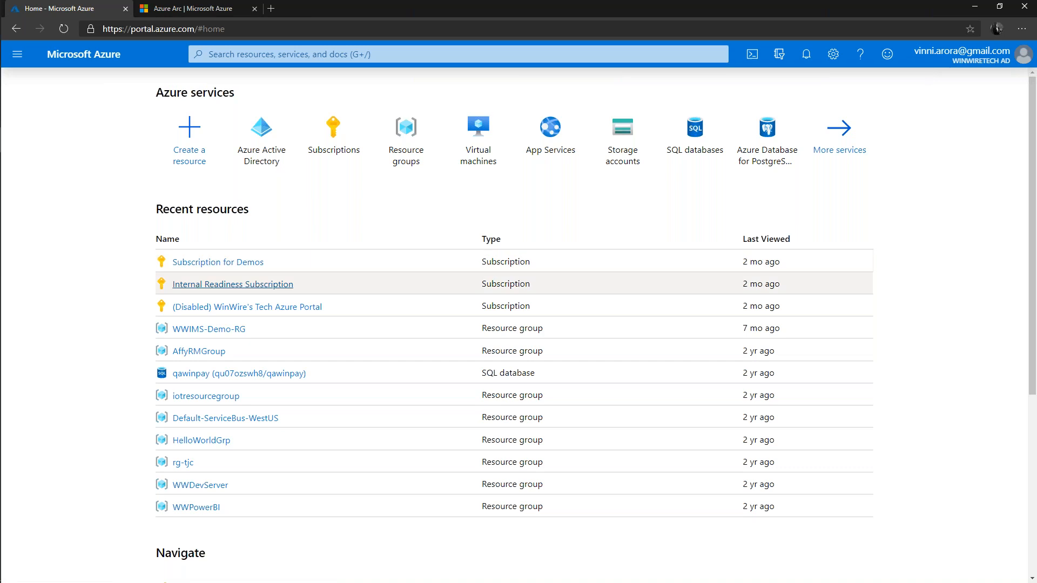
Find Azure Arc for servers (Preview) in the Marketplace, start creating it, and choose to add machines using an interactive script
click(198, 143)
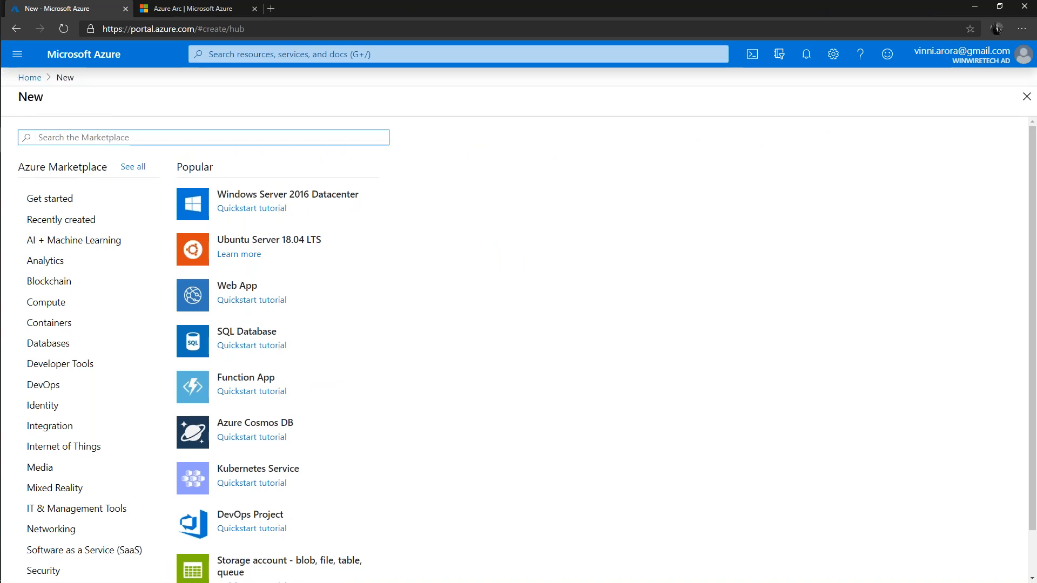
text(ARC)
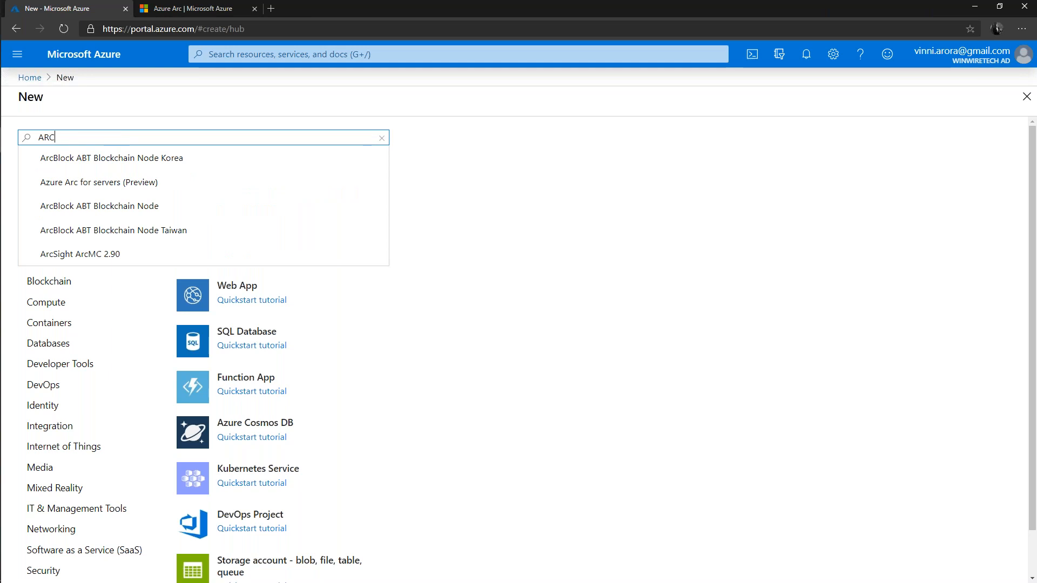
click(108, 188)
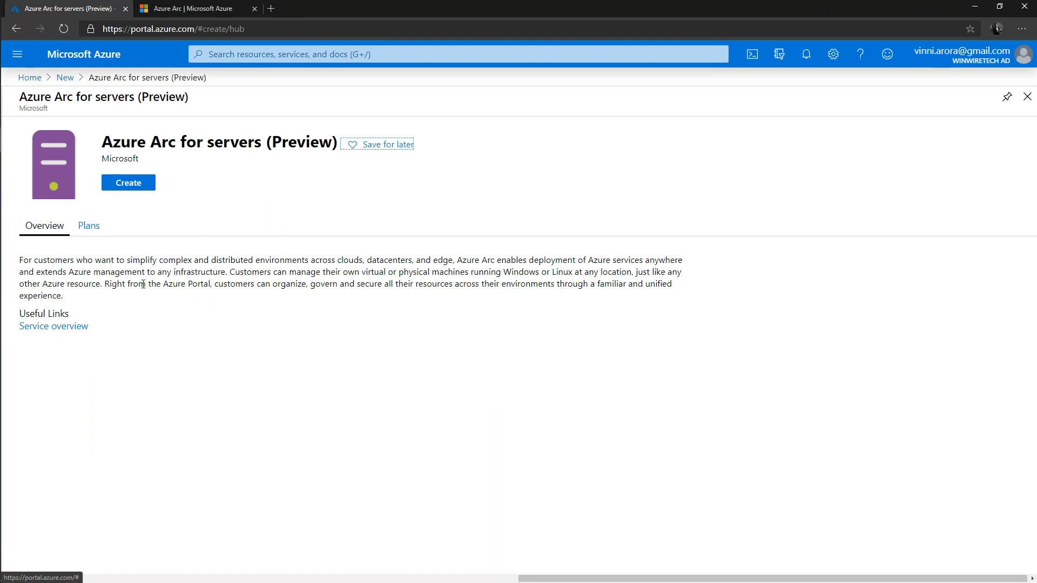
click(123, 187)
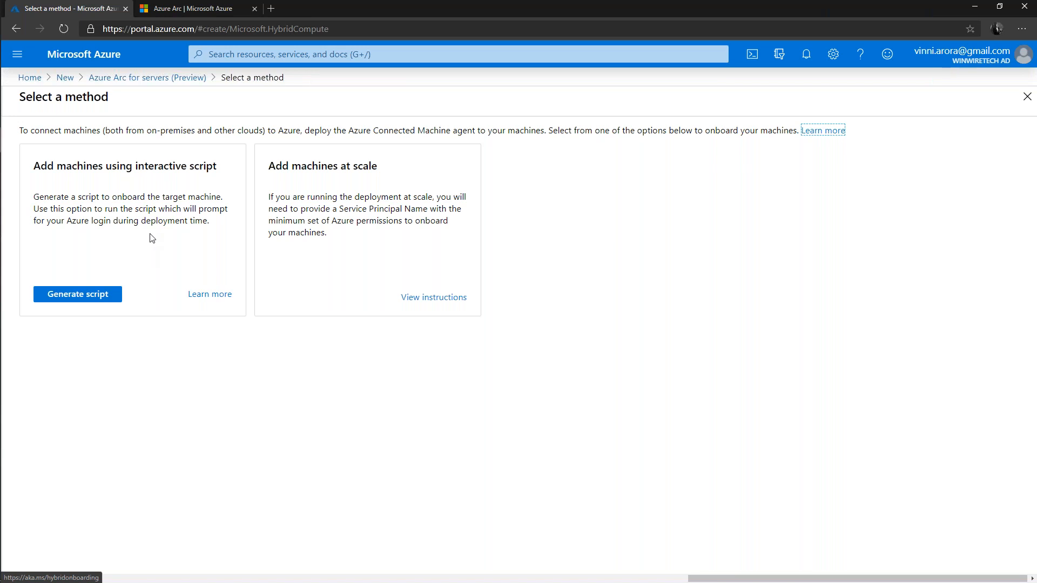
click(103, 298)
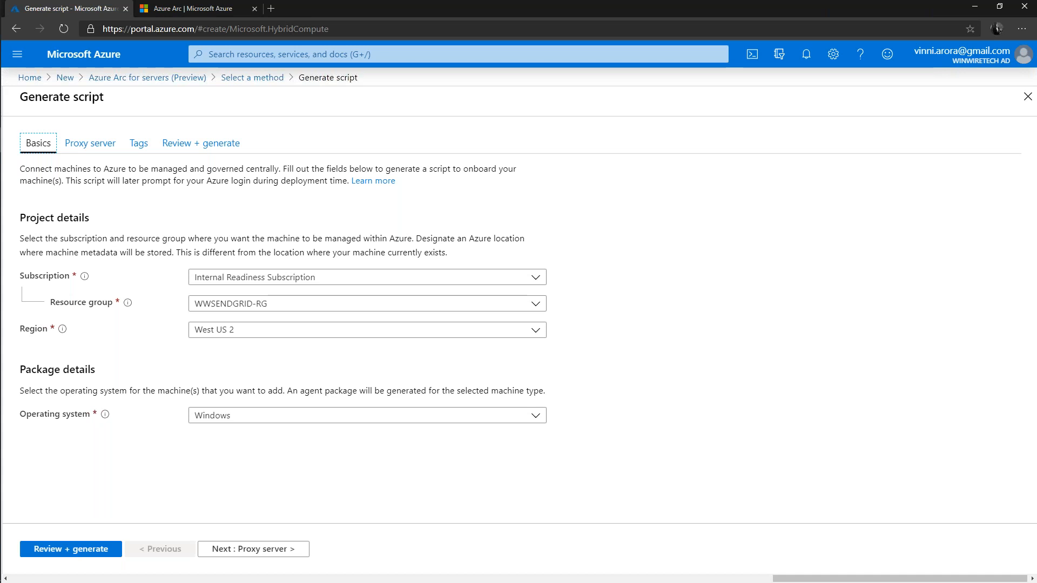
Set the script basics to Subscription for Demos, resource group AzureSearchDemo, region West US 2 and operating system Windows
click(540, 278)
click(246, 341)
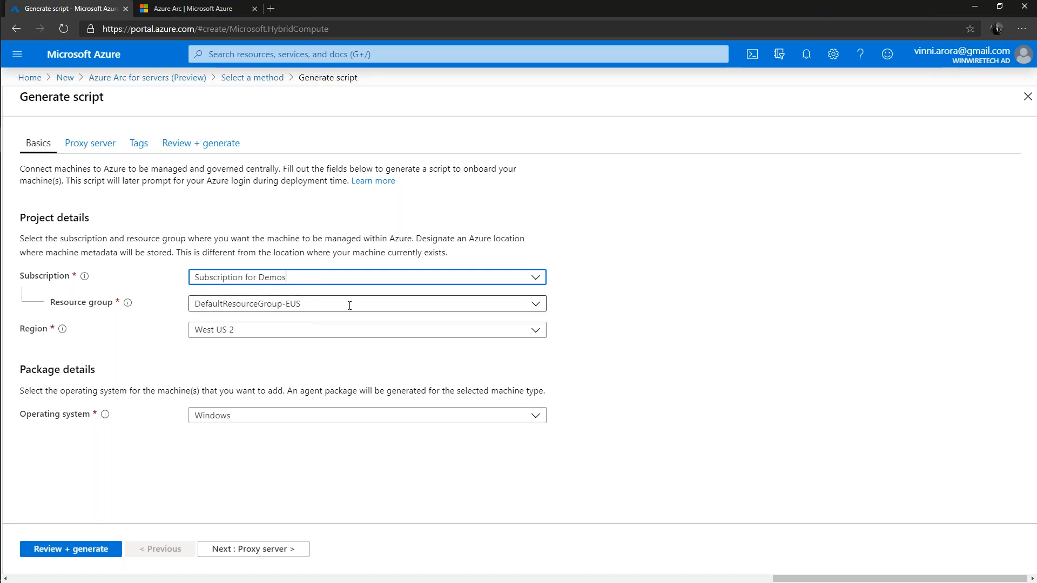
click(537, 306)
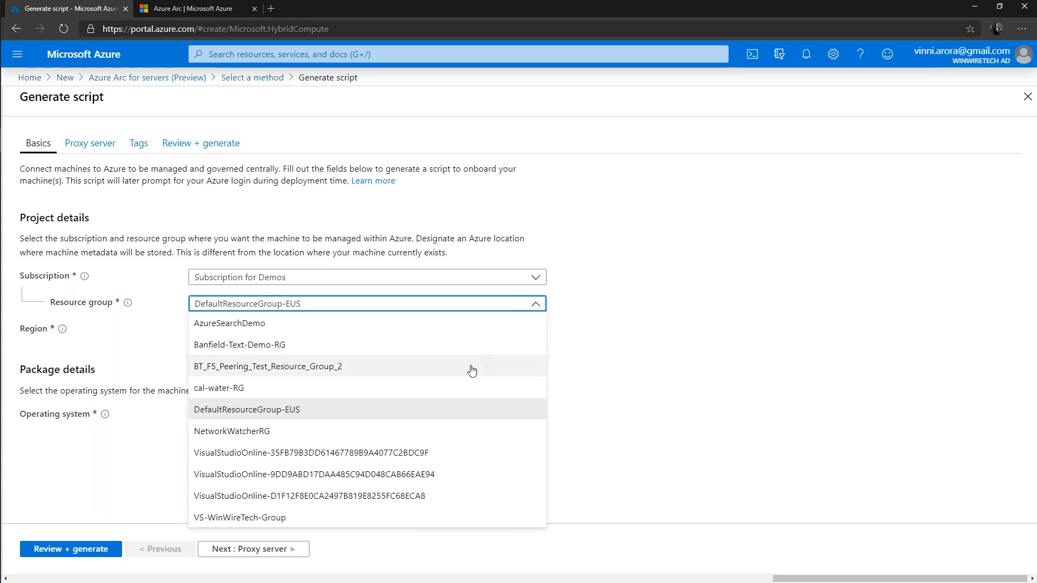
click(246, 325)
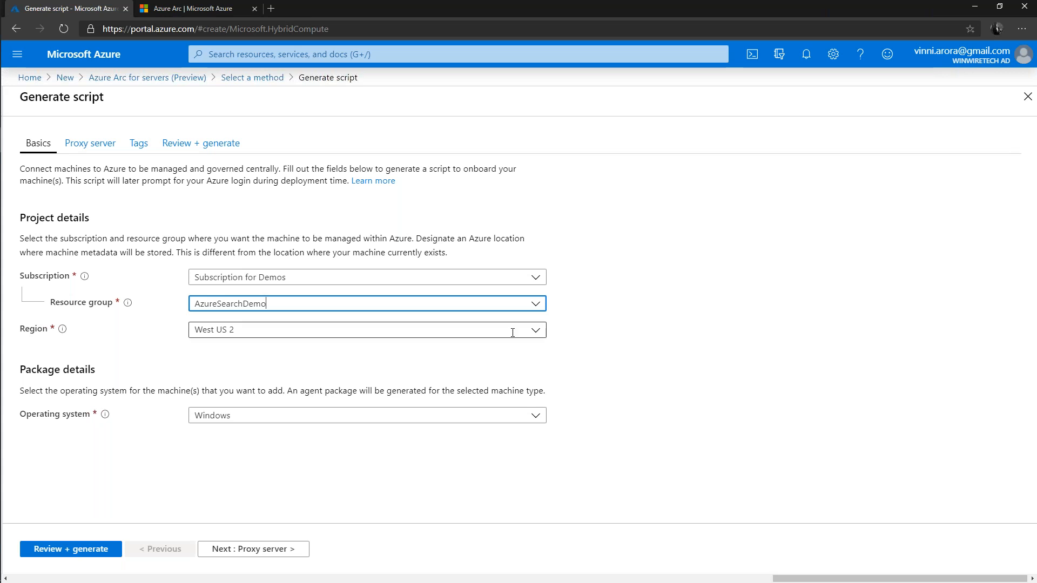
click(542, 337)
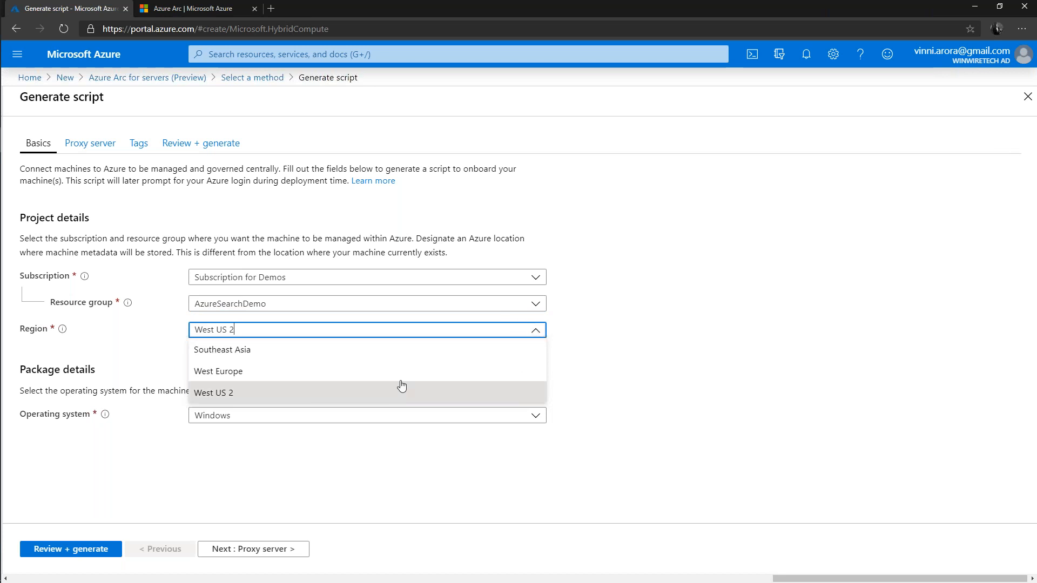
click(236, 398)
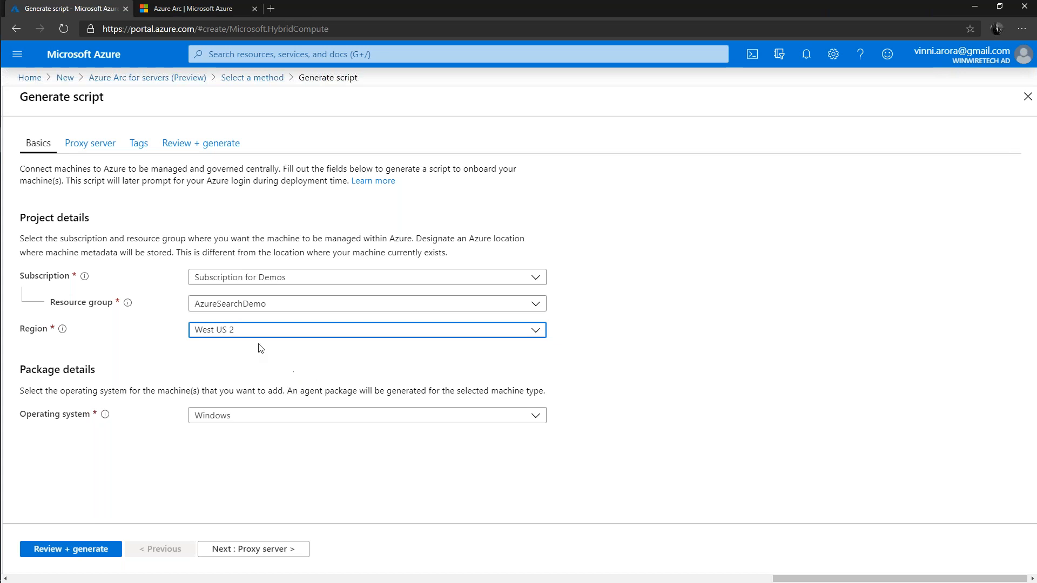
click(415, 417)
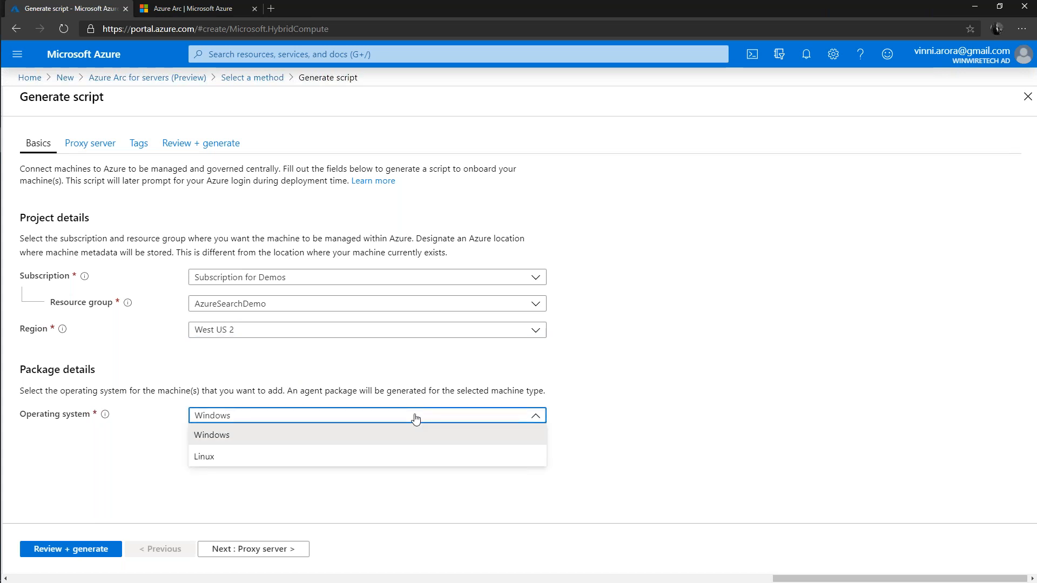
click(416, 417)
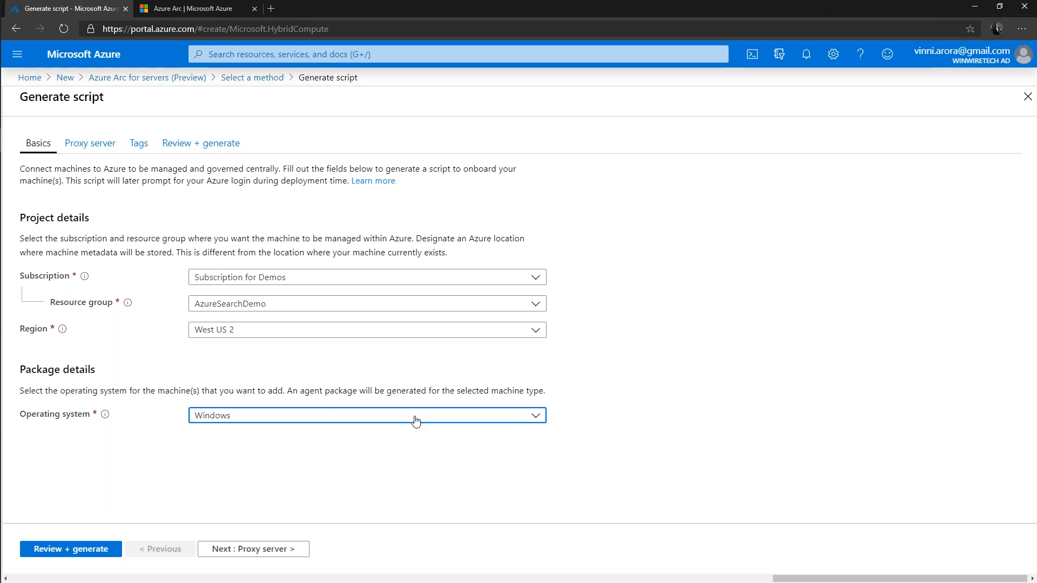
click(346, 486)
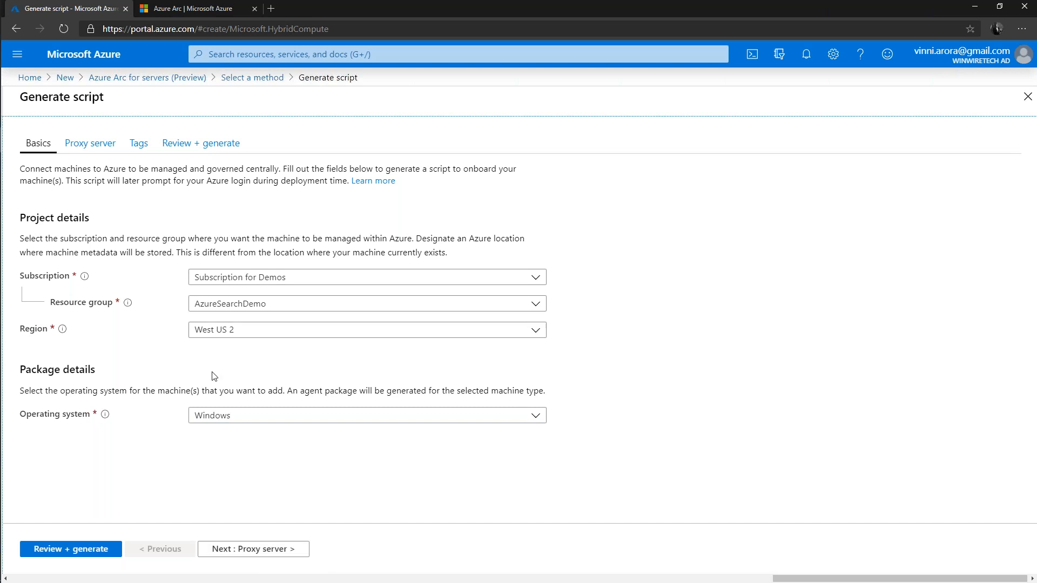
Leave the proxy server settings blank and add a tag named Dept with the value HR
click(238, 553)
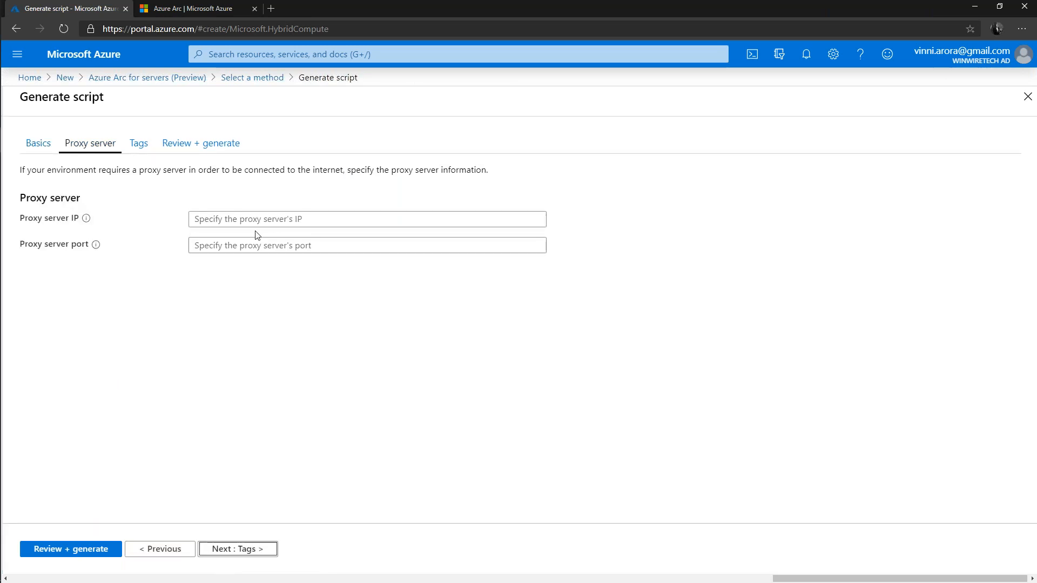
click(232, 220)
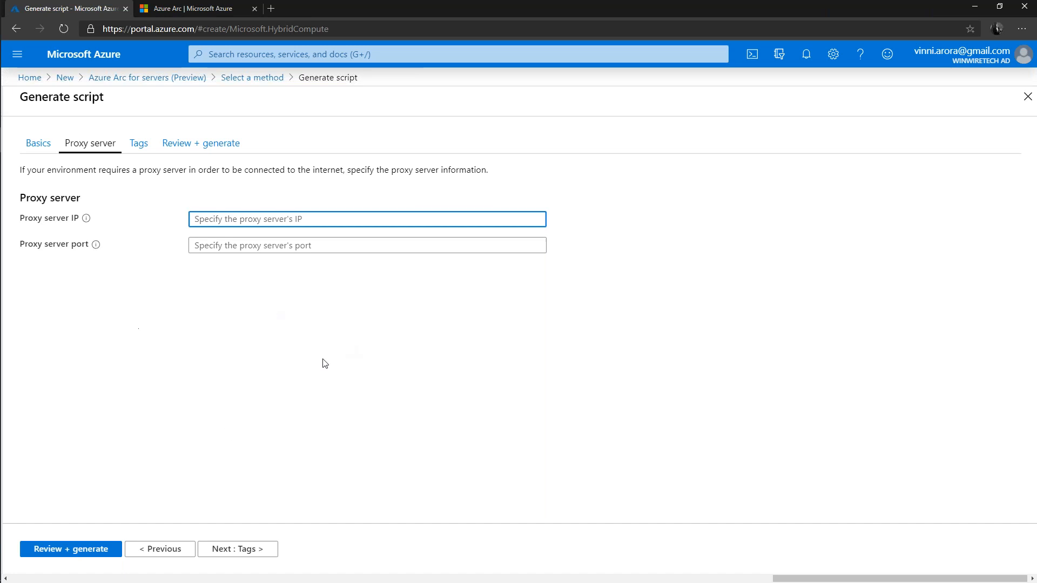
click(228, 555)
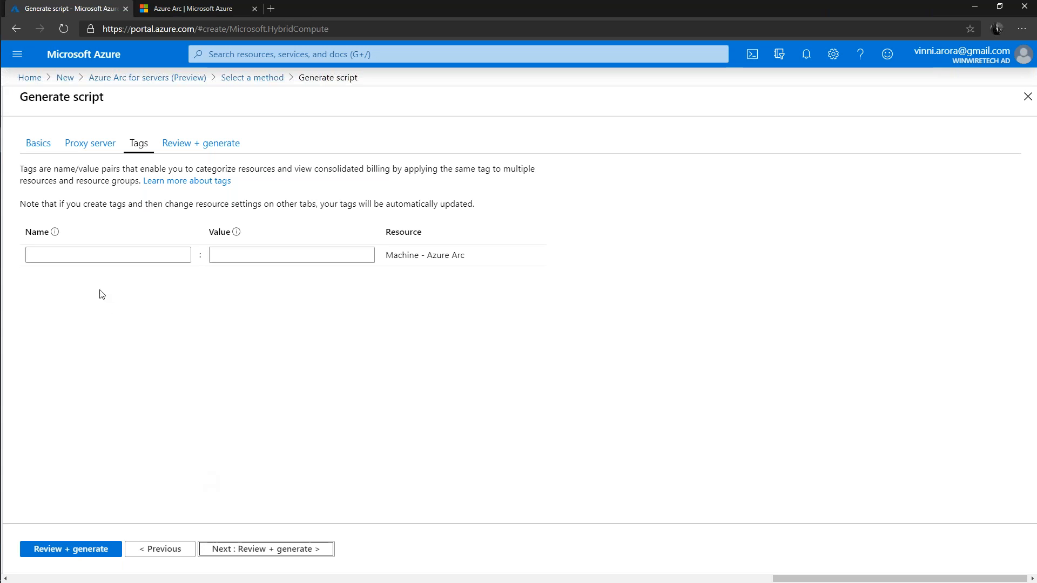
click(106, 255)
text(Dept)
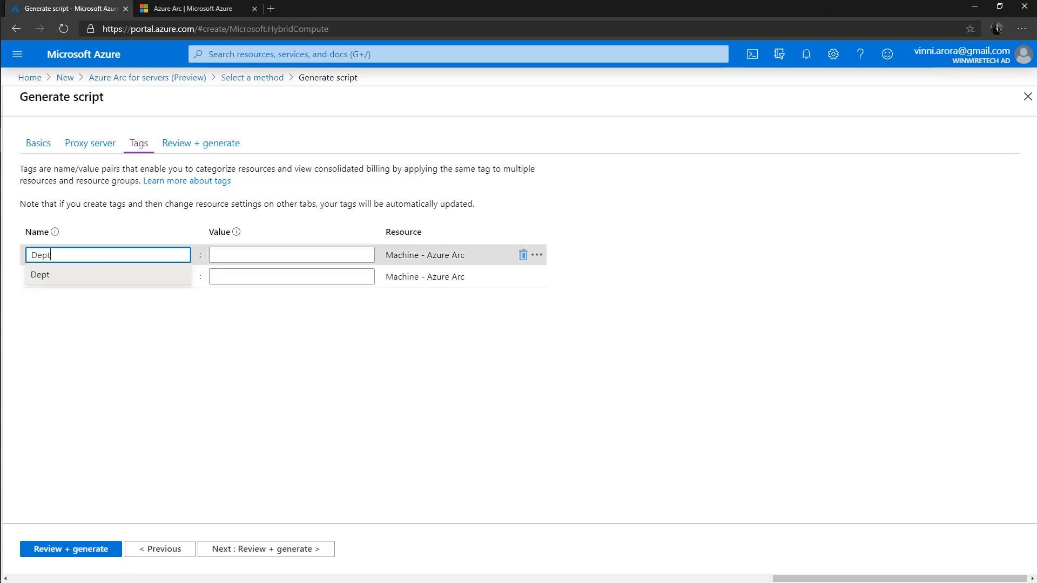
key(Tab)
text(HR)
click(356, 375)
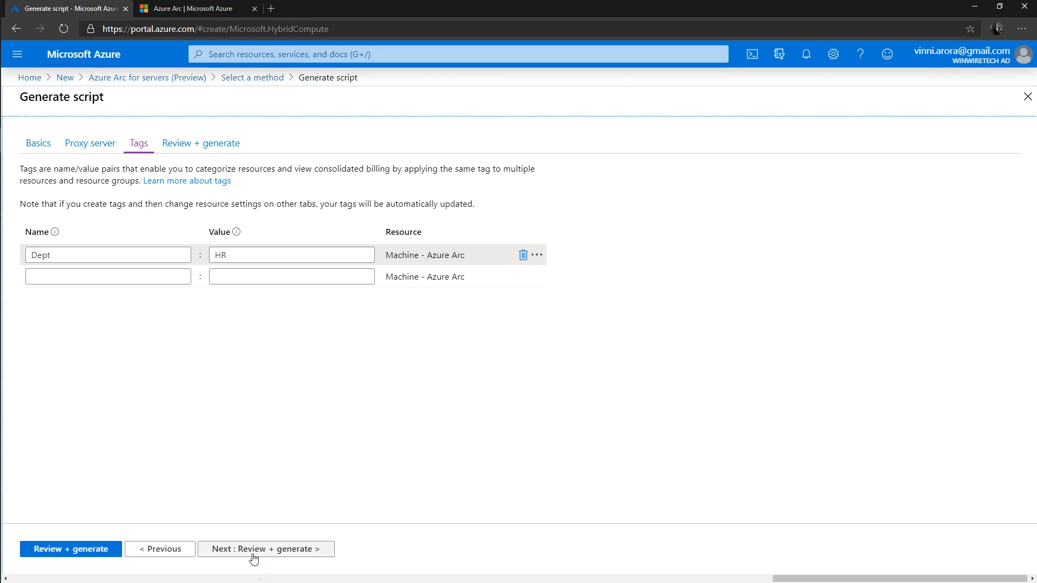
Proceed to the review of the script settings and register the subscription for the Azure Arc preview
click(270, 549)
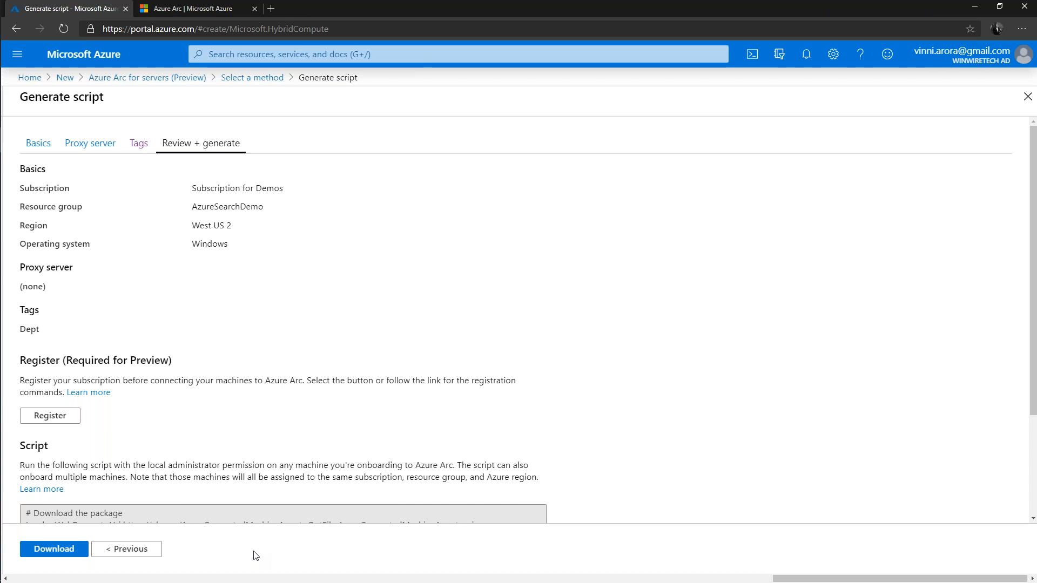
scroll(265, 449, down, 2)
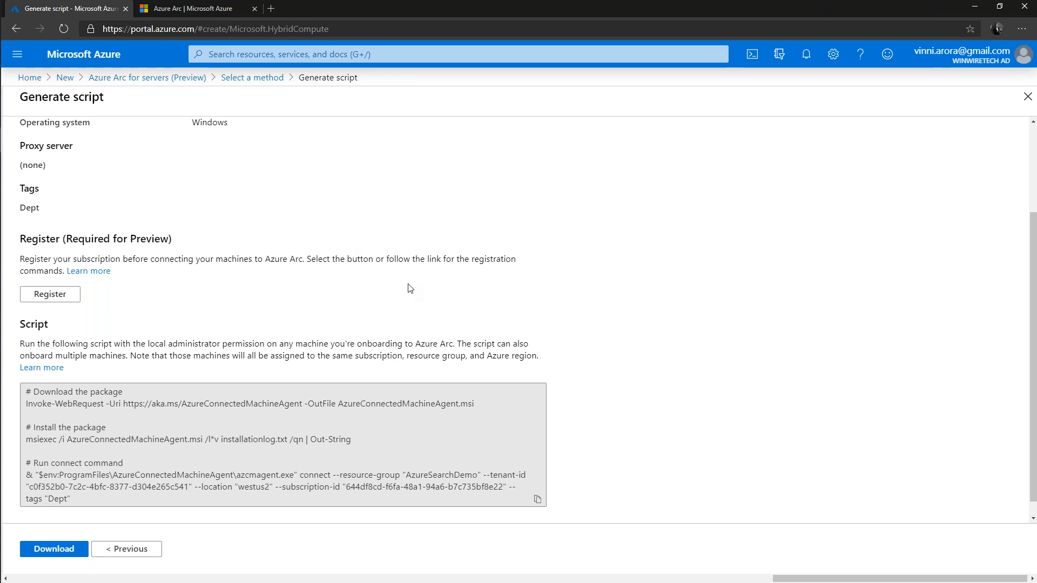
click(55, 300)
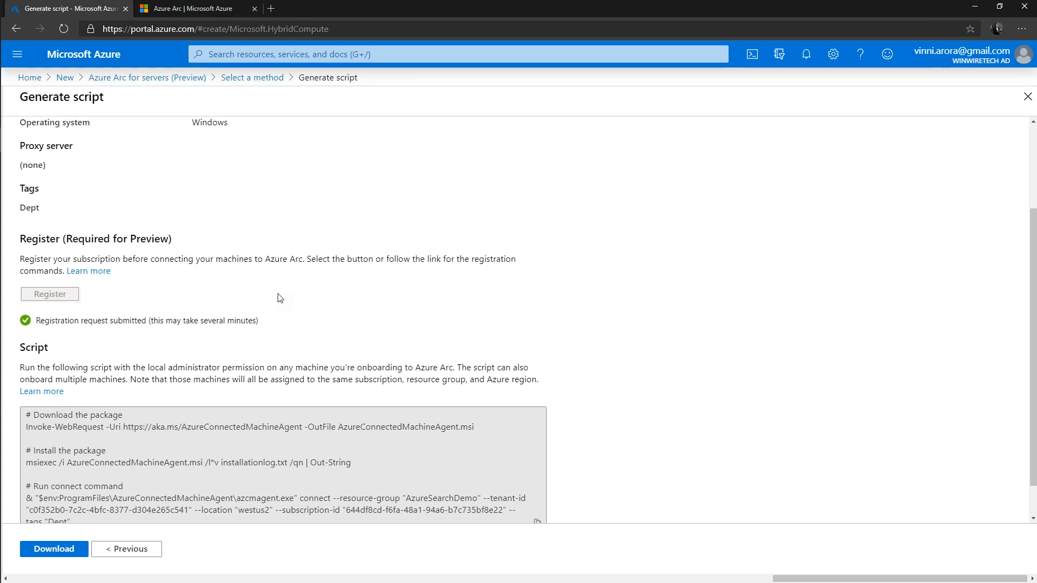
Examine the generated onboarding script, including the agent download URL, the install command and the connect command's parameters
scroll(178, 280, up, 1)
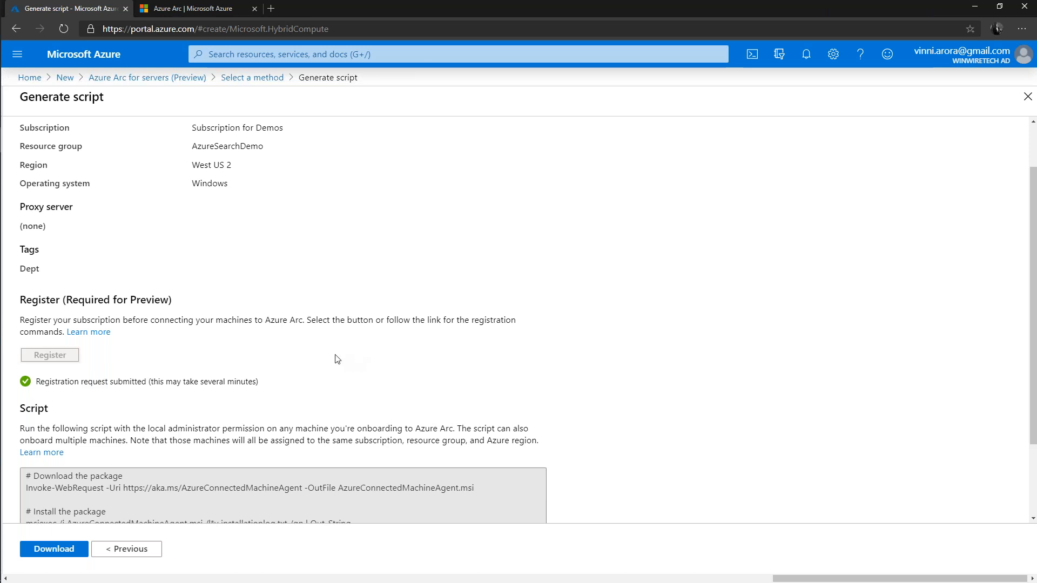
scroll(336, 359, down, 2)
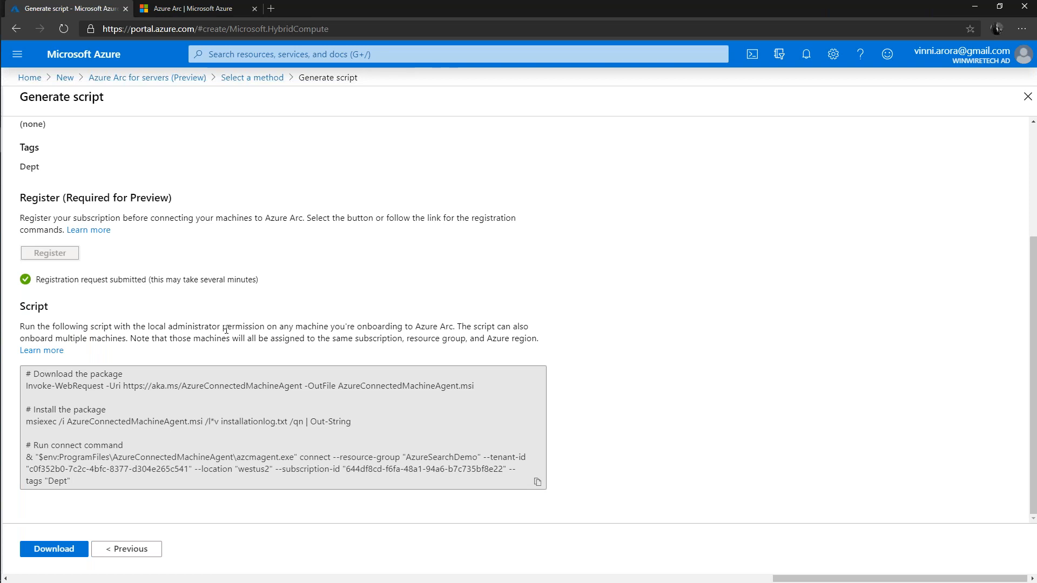
click(86, 390)
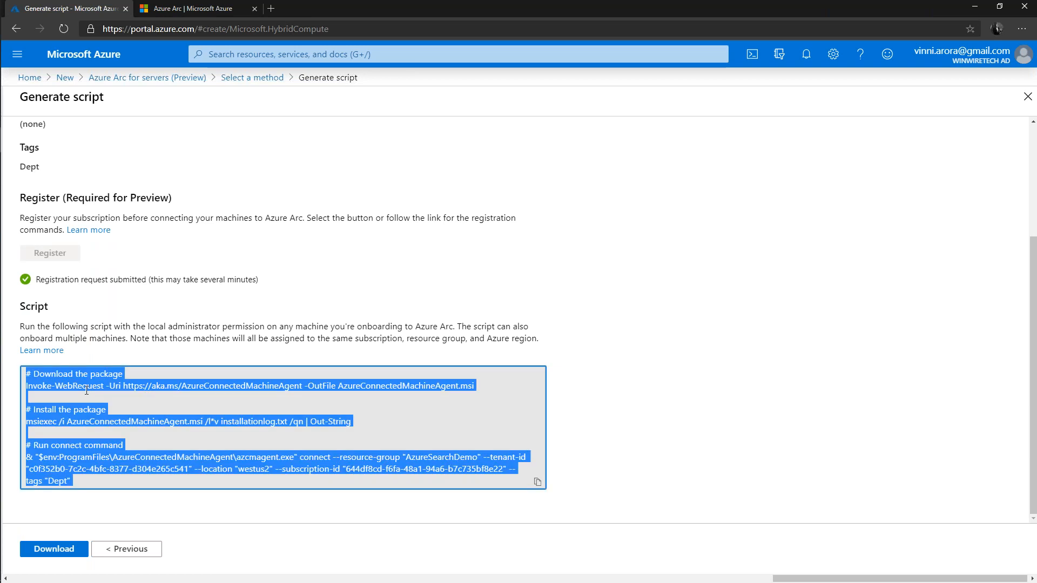
click(80, 414)
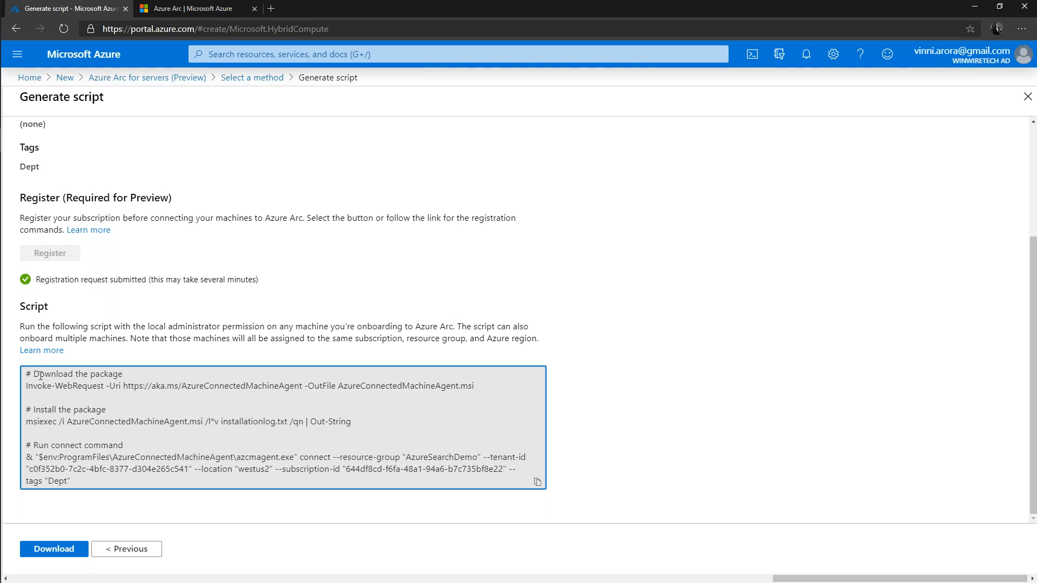
drag(33, 374, 203, 505)
click(199, 506)
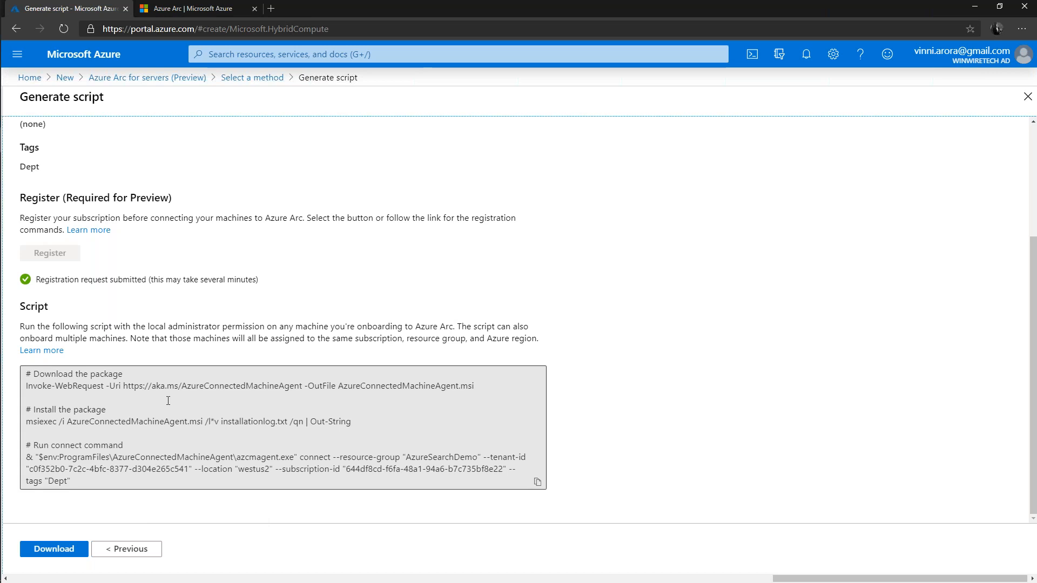
click(115, 389)
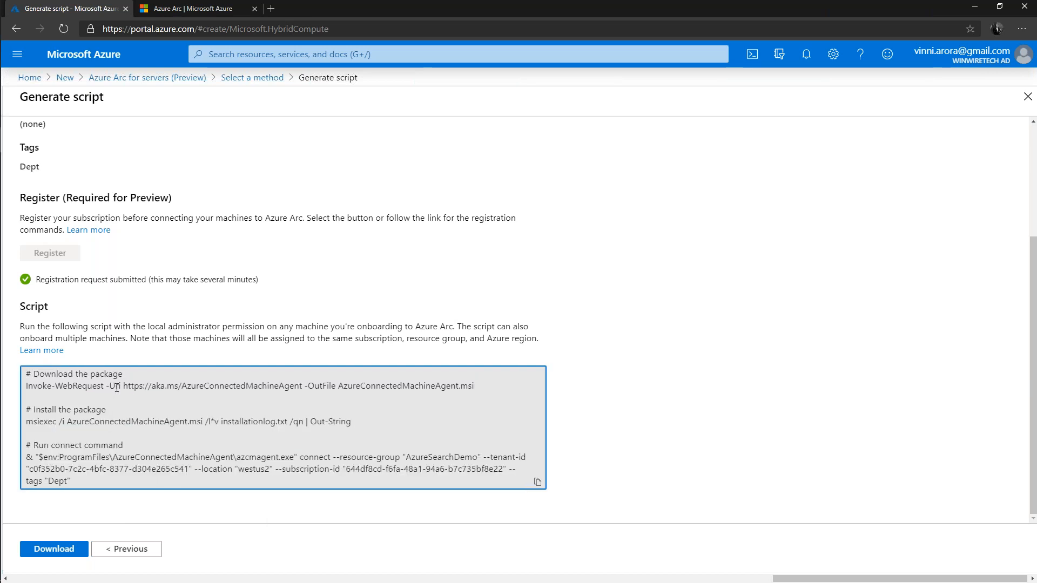
drag(124, 386, 303, 386)
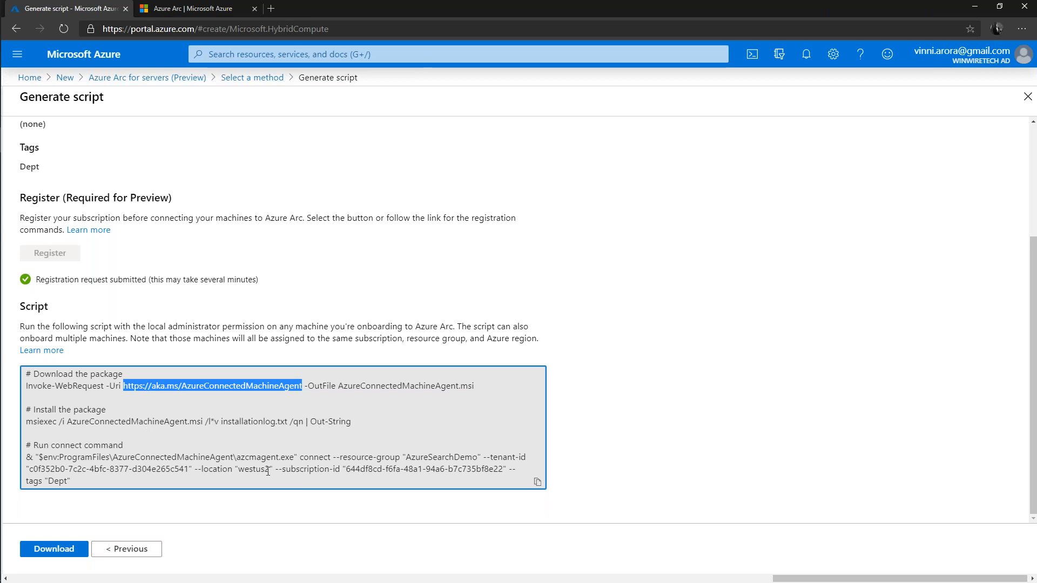
click(49, 456)
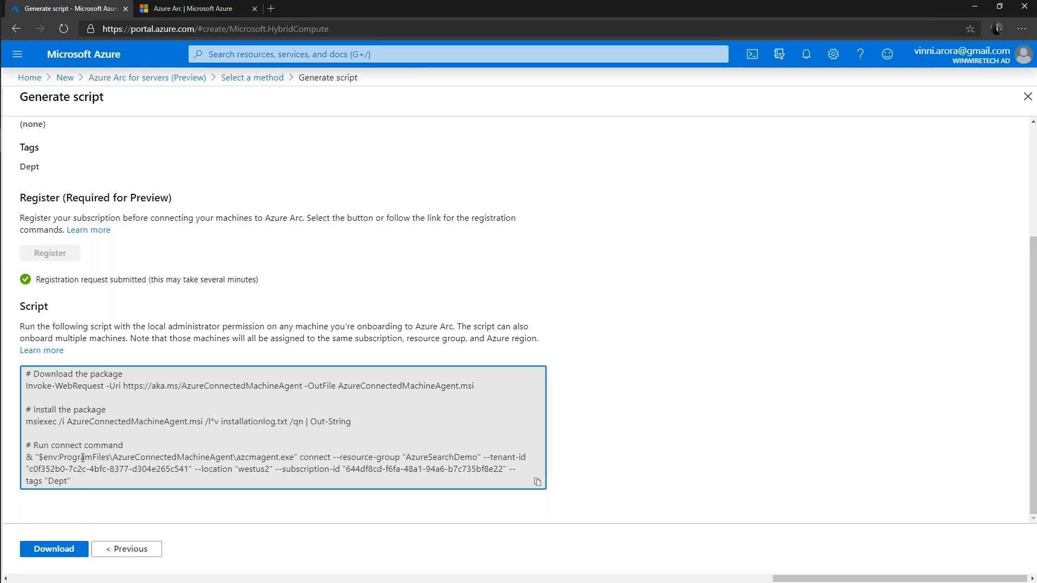
drag(346, 463, 407, 481)
click(352, 479)
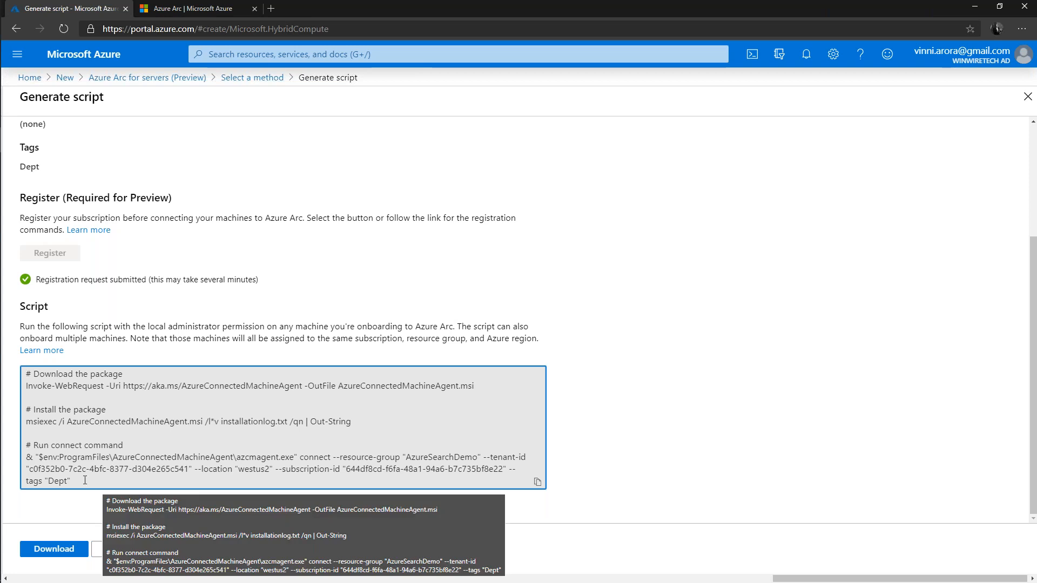
Download the generated onboarding script and save it as the PS1 file OnboardingScript in the ARC folder
drag(71, 481, 30, 458)
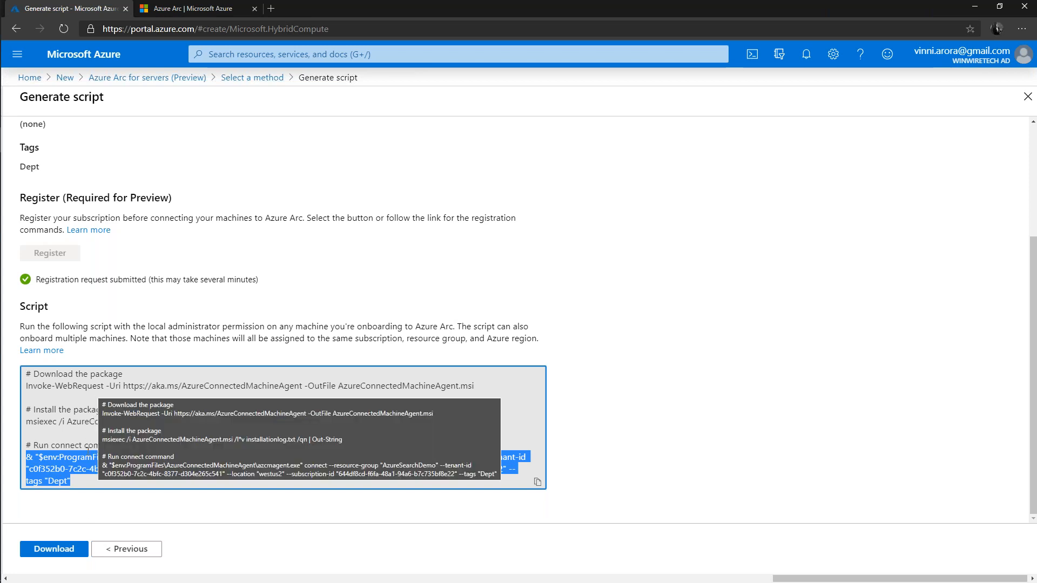
click(151, 480)
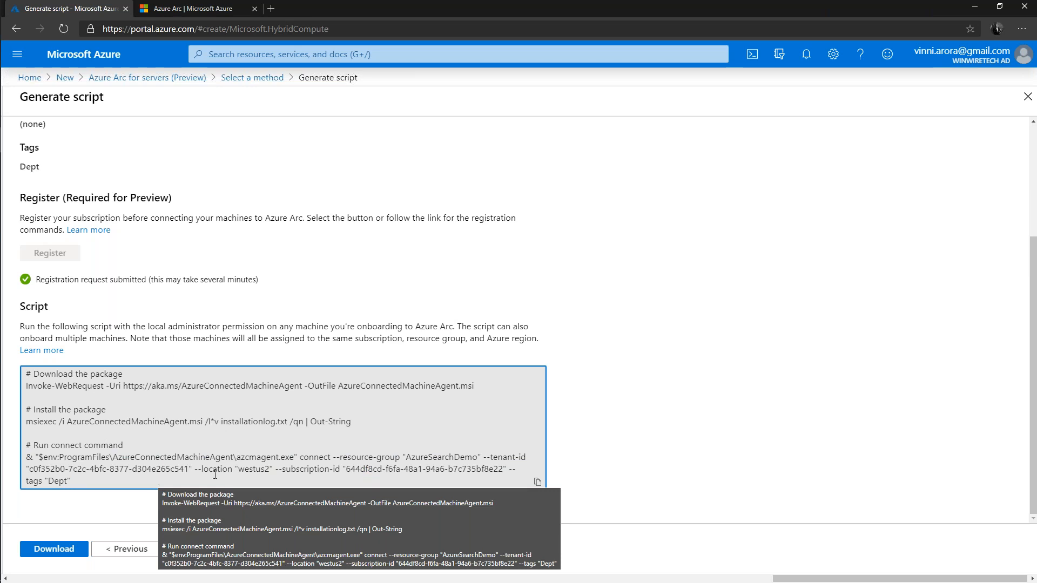
click(68, 550)
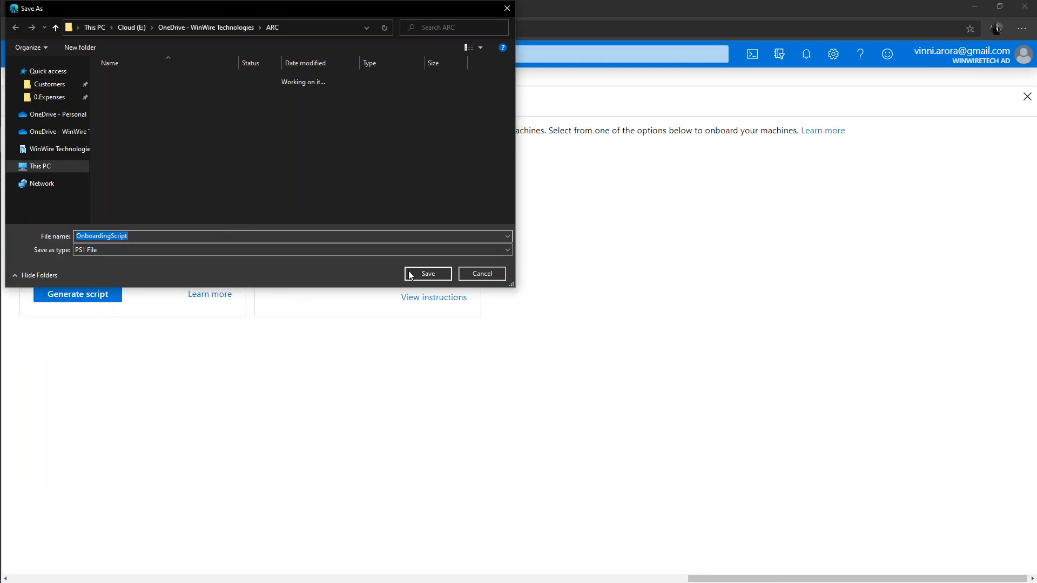
click(408, 272)
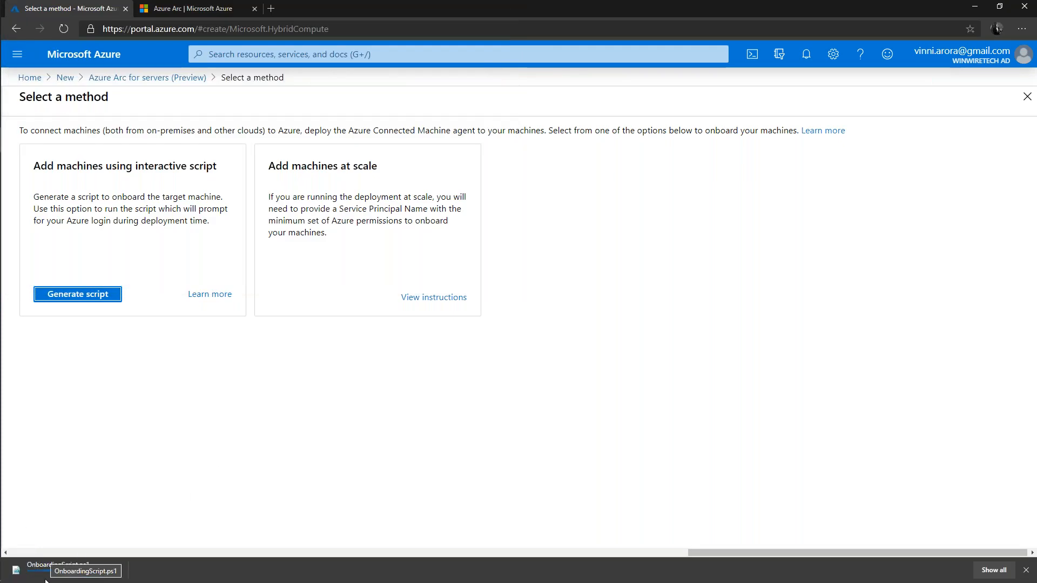
Open the downloaded OnboardingScript.ps1 in Notepad, always using that app for .ps1 files, review the script and close it
click(42, 574)
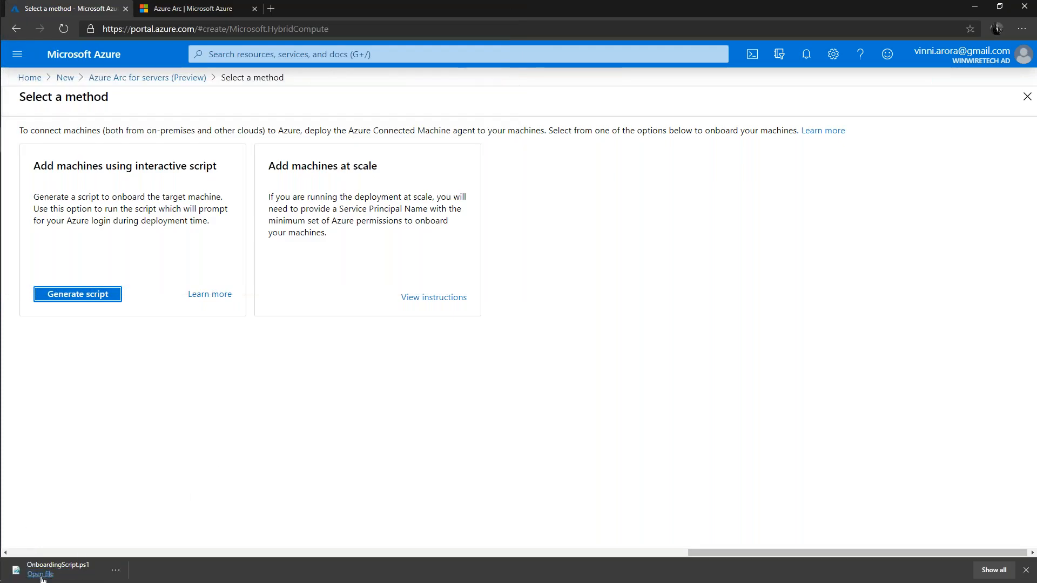
click(475, 341)
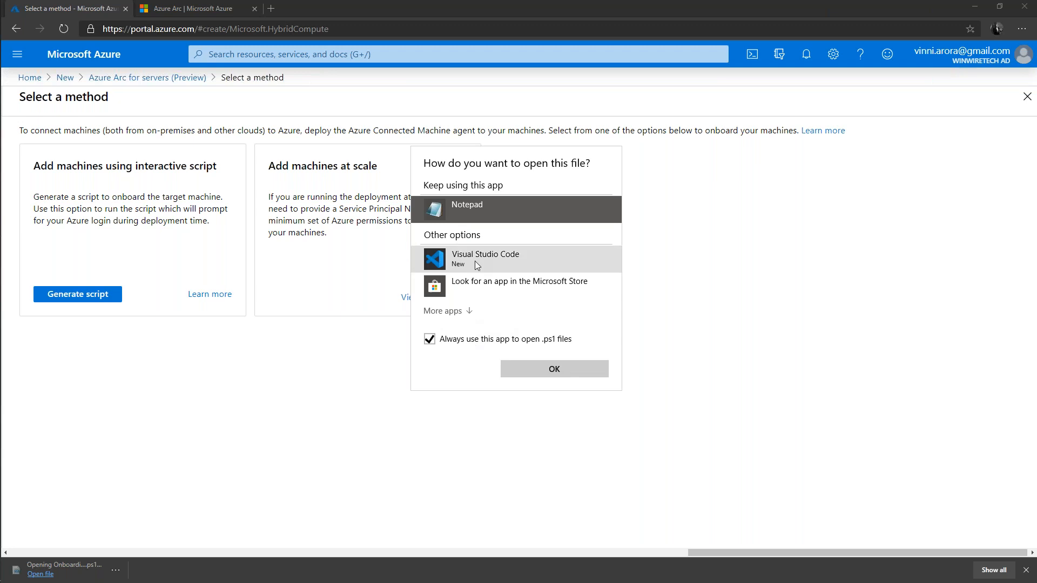
click(555, 370)
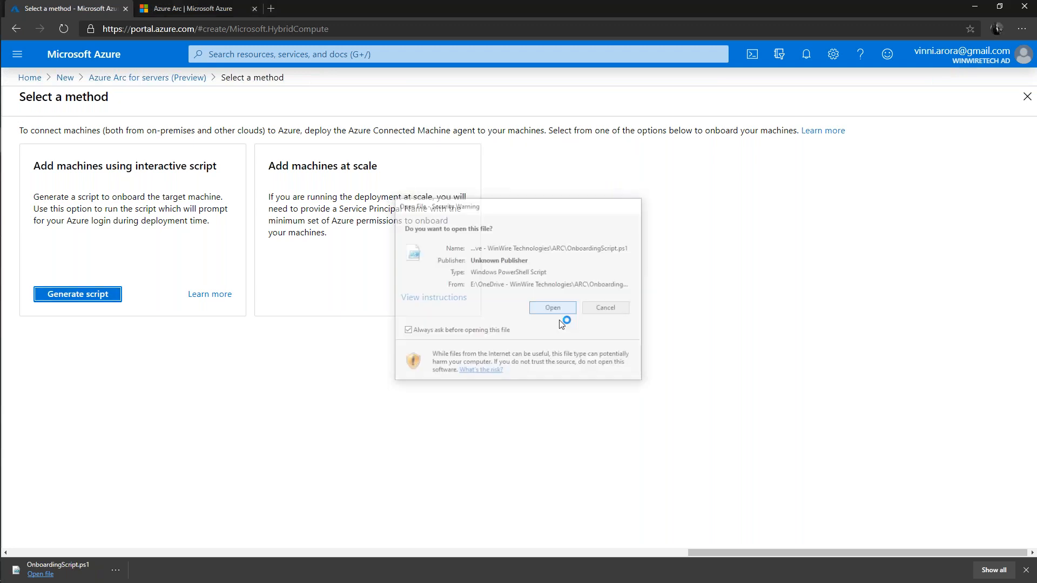
click(554, 308)
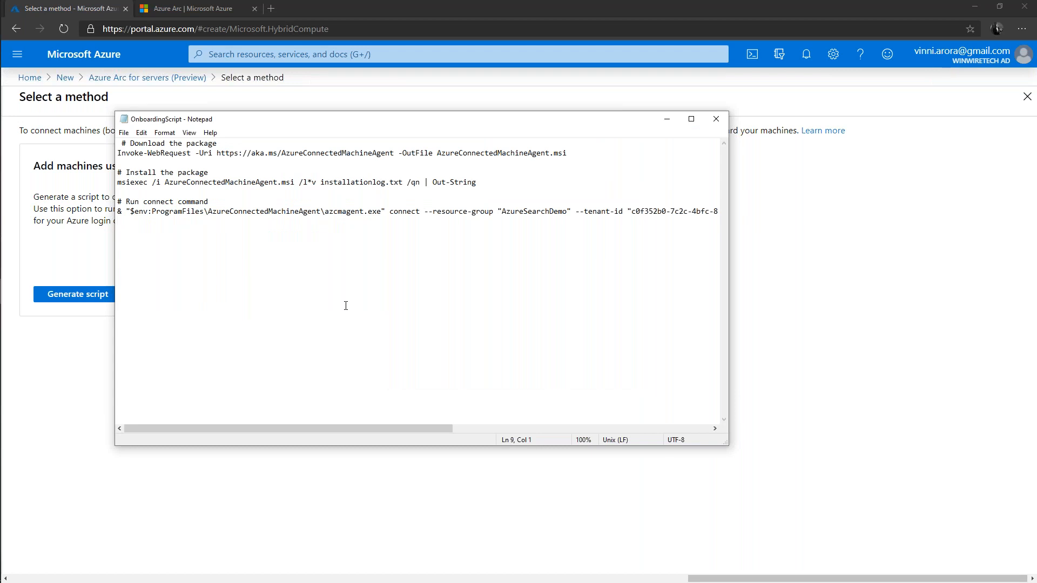
drag(324, 118, 395, 115)
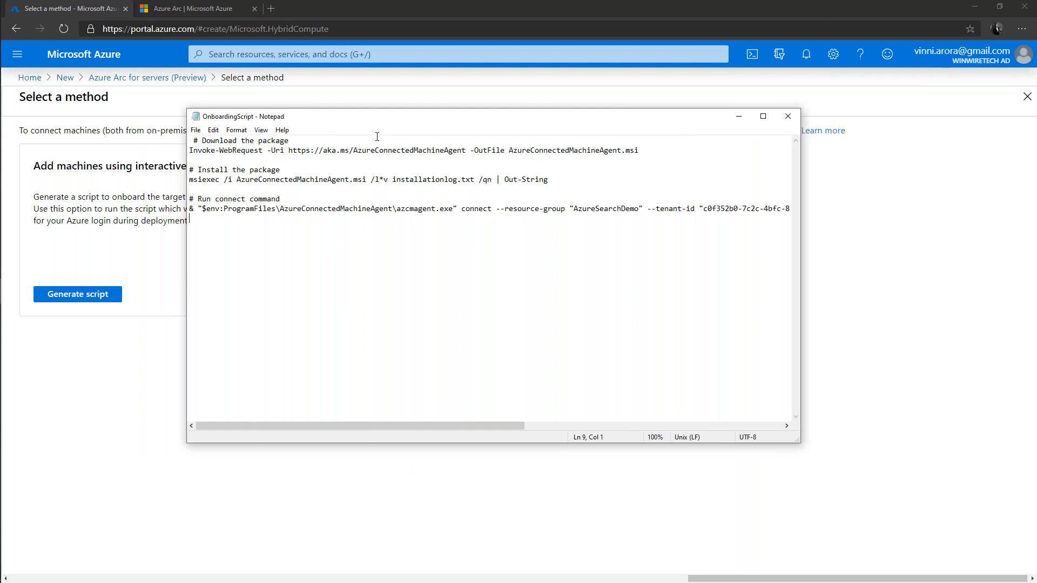
click(788, 119)
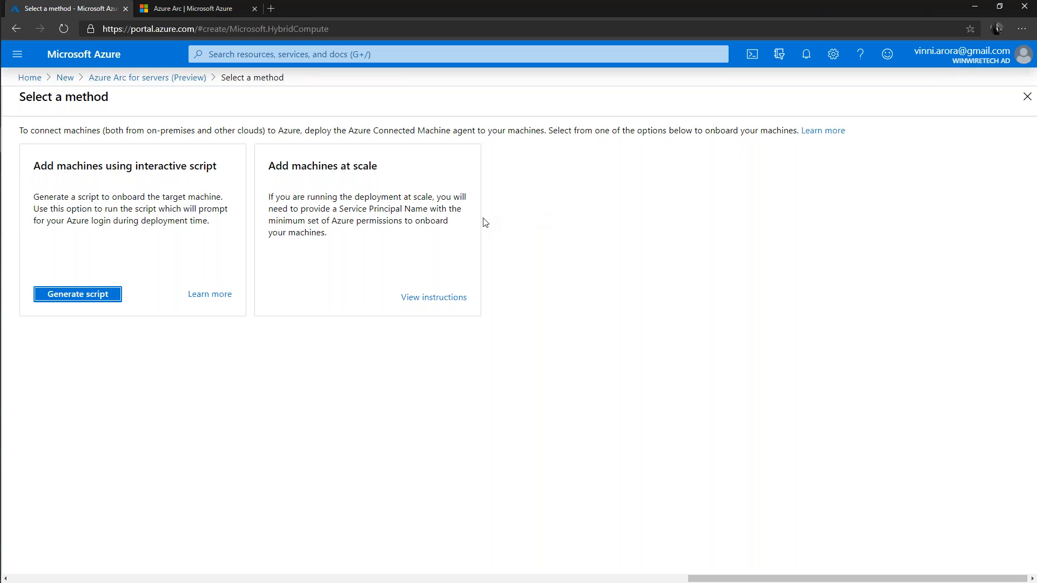
key(alt+Tab)
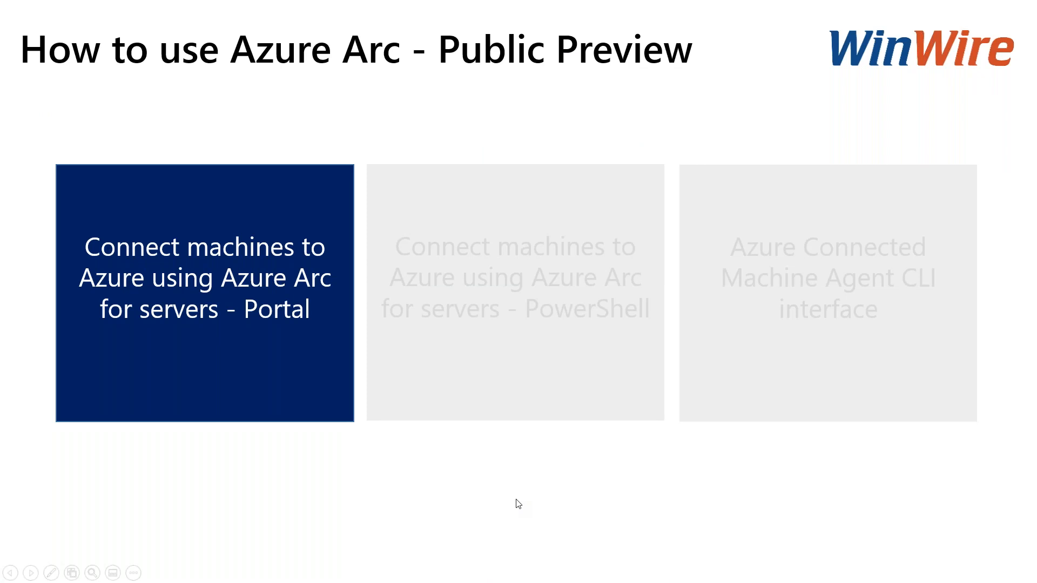
click(537, 505)
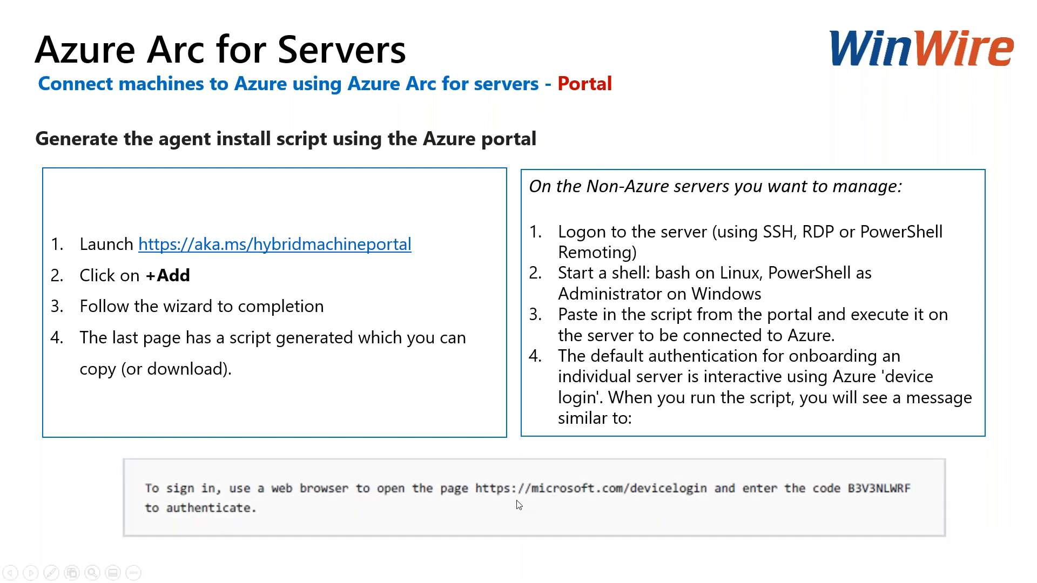
click(519, 505)
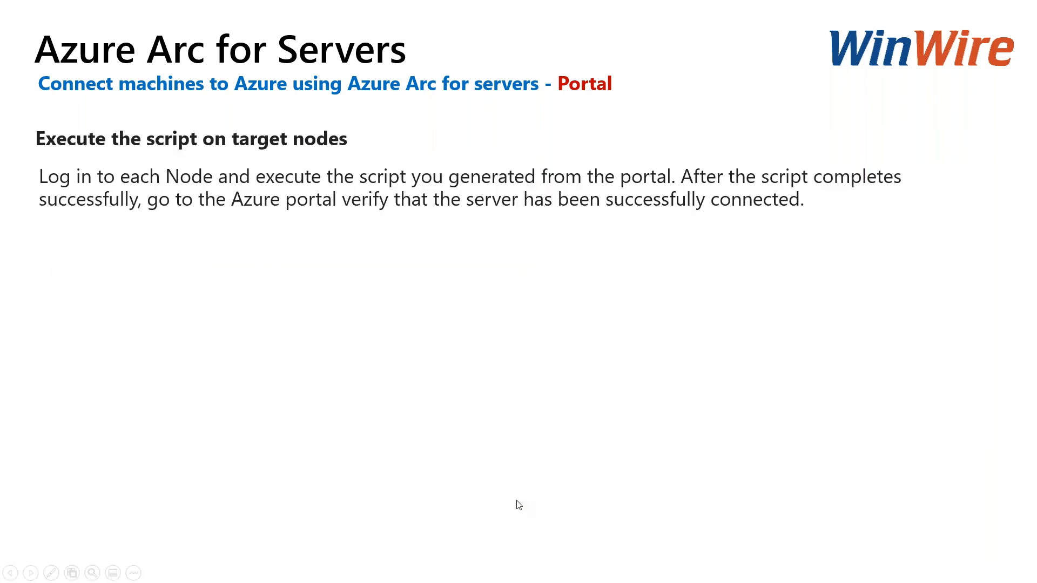
click(517, 500)
click(518, 500)
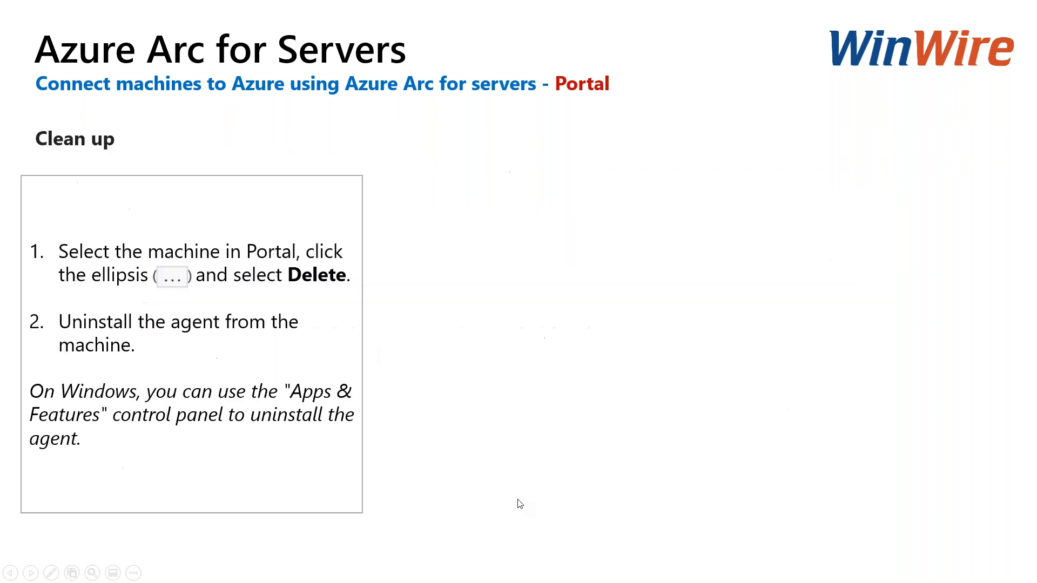
click(520, 503)
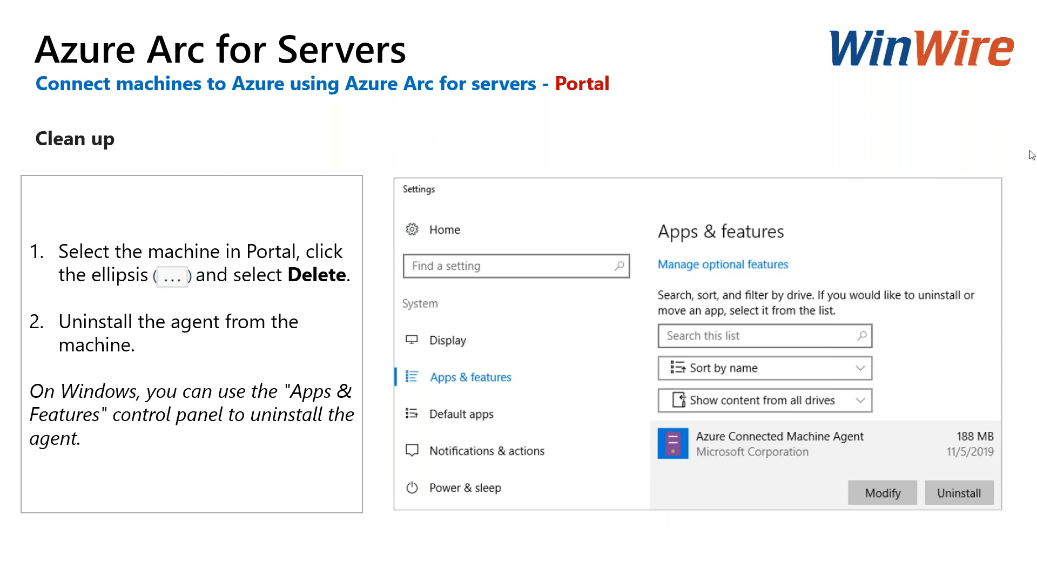
click(733, 524)
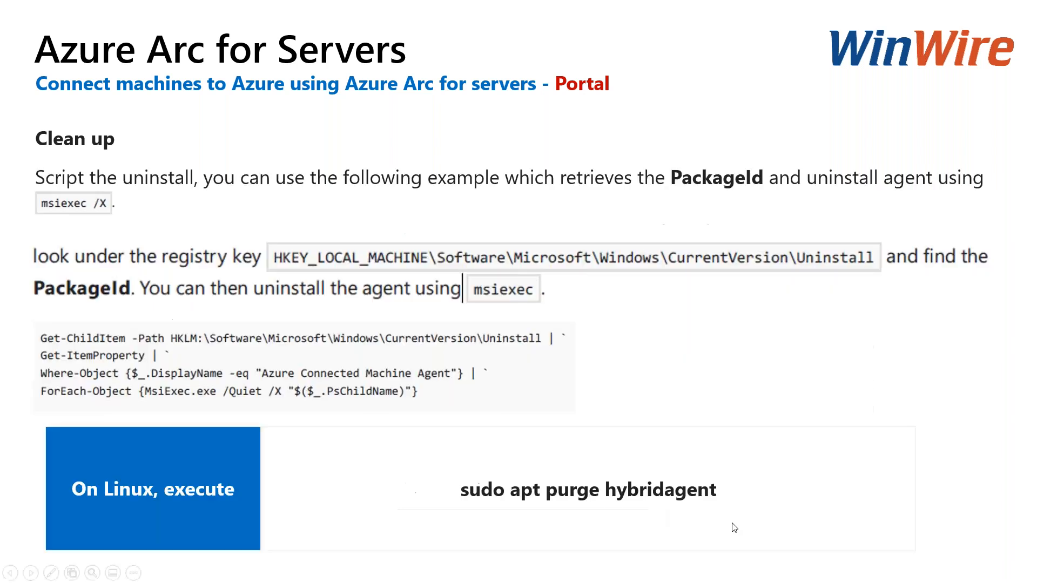
click(748, 469)
click(748, 469)
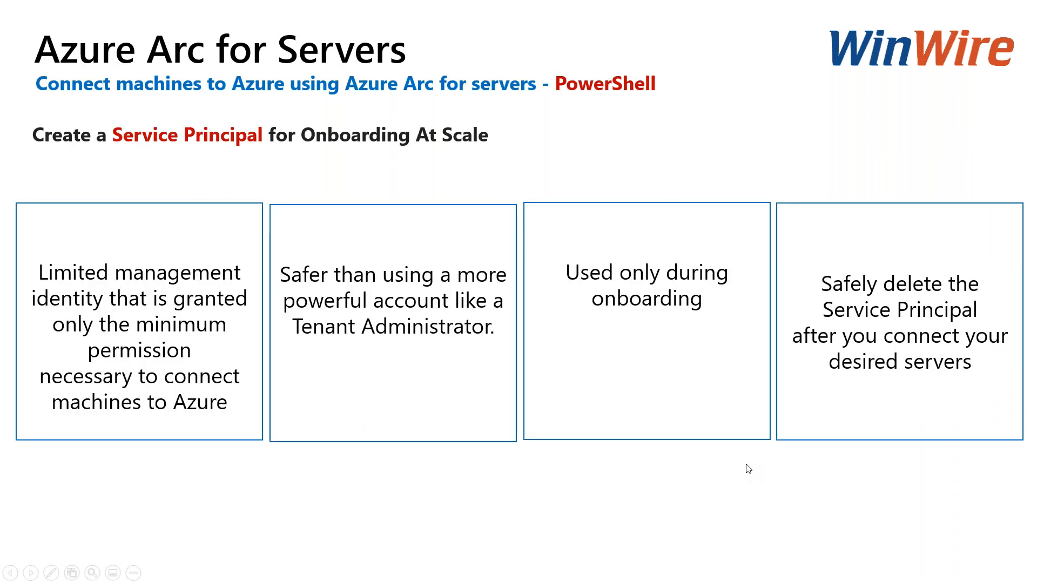
click(748, 469)
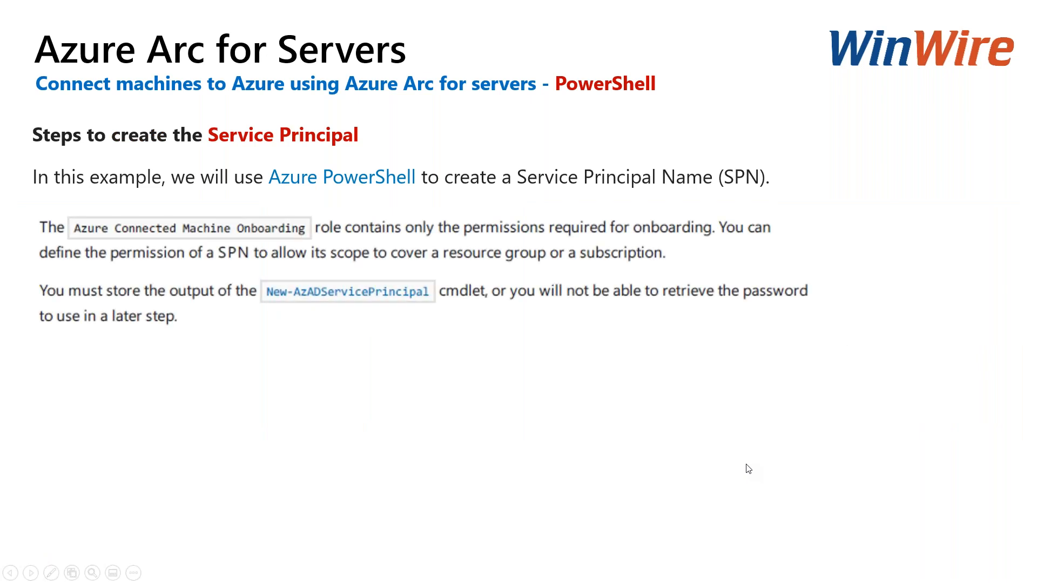
click(748, 468)
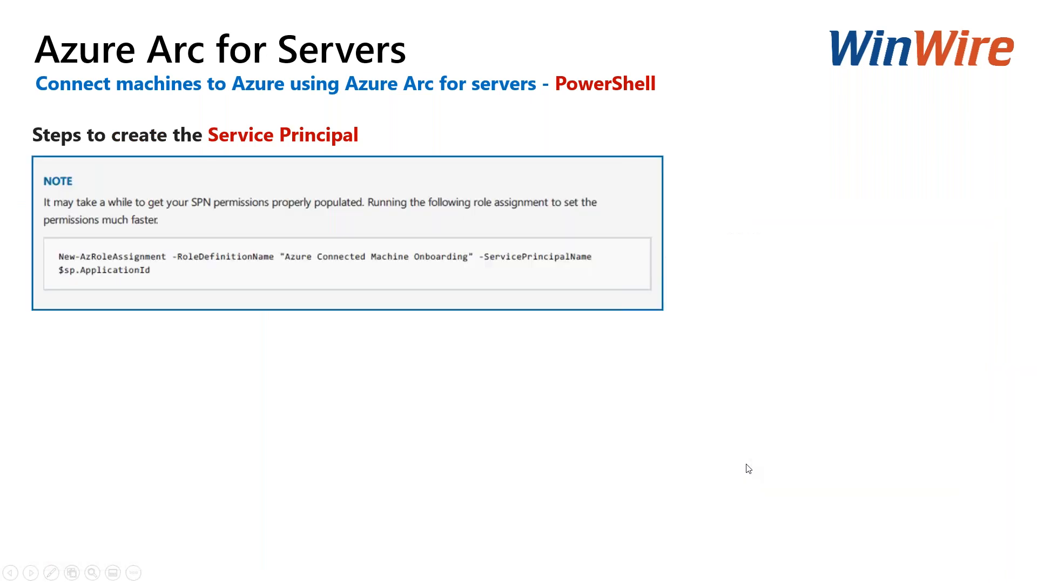
click(748, 469)
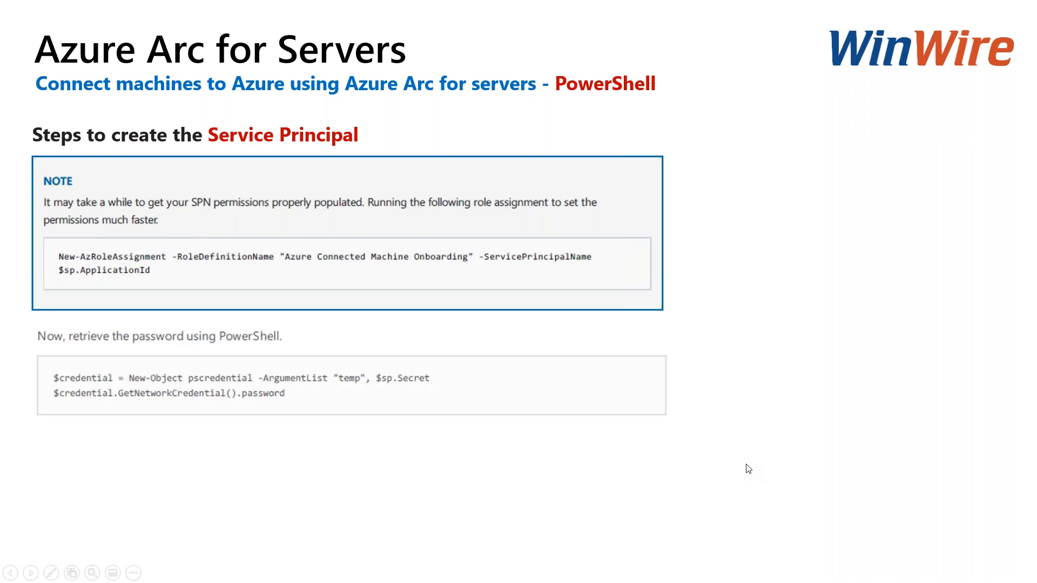
click(748, 469)
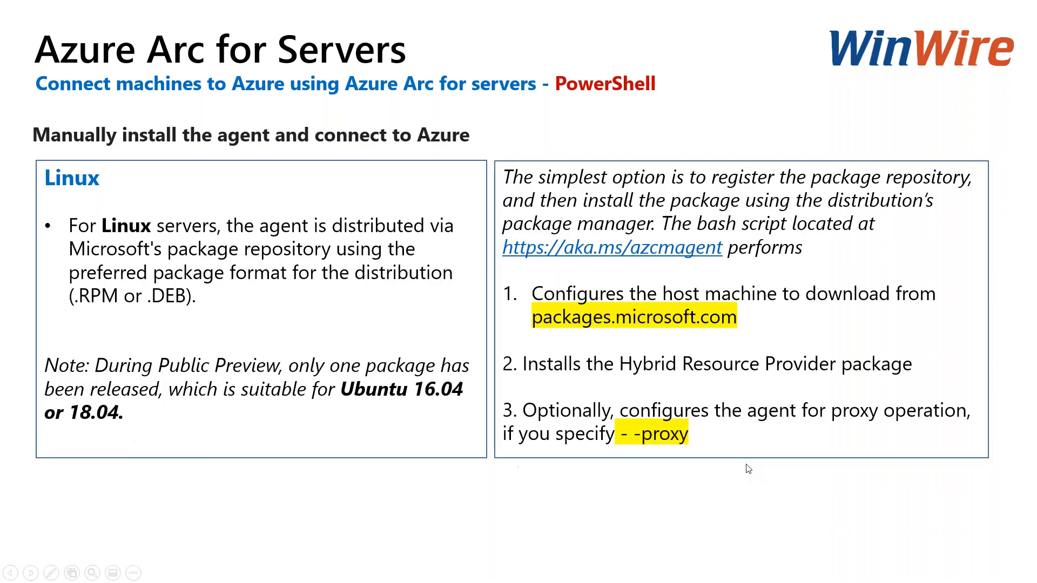
click(748, 469)
click(747, 469)
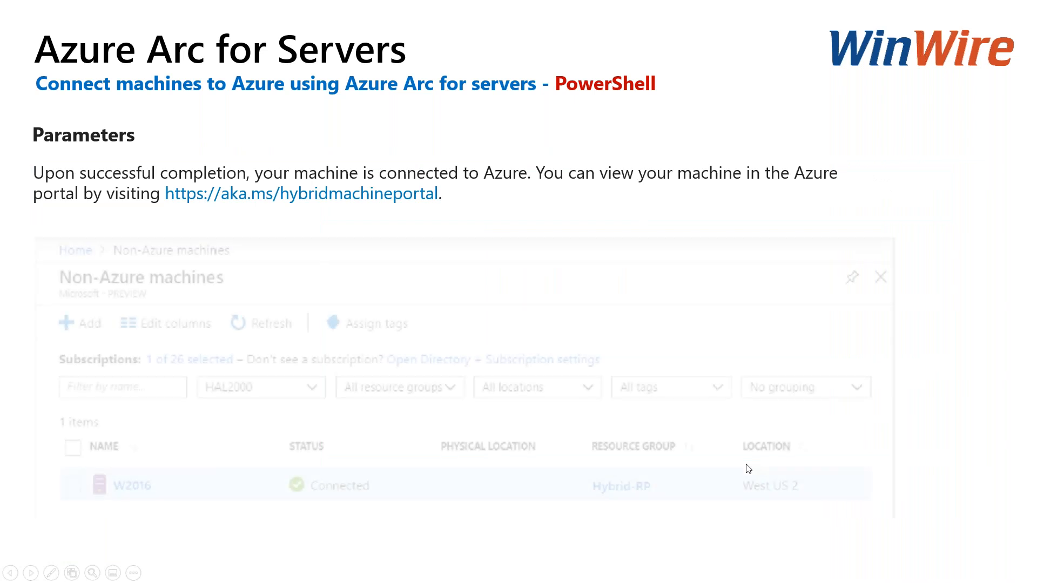
click(748, 468)
click(748, 469)
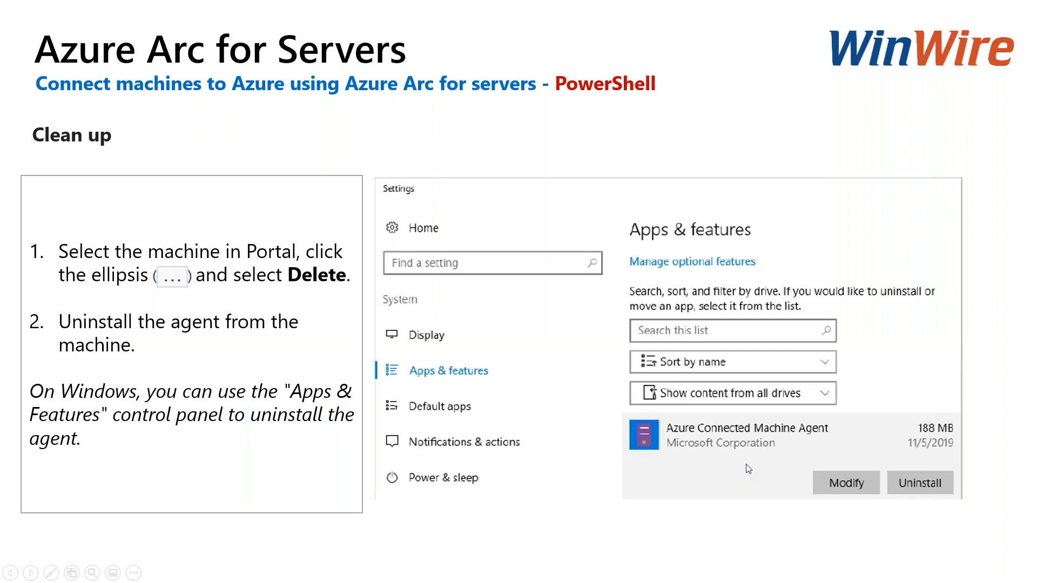
click(748, 468)
click(748, 469)
click(748, 468)
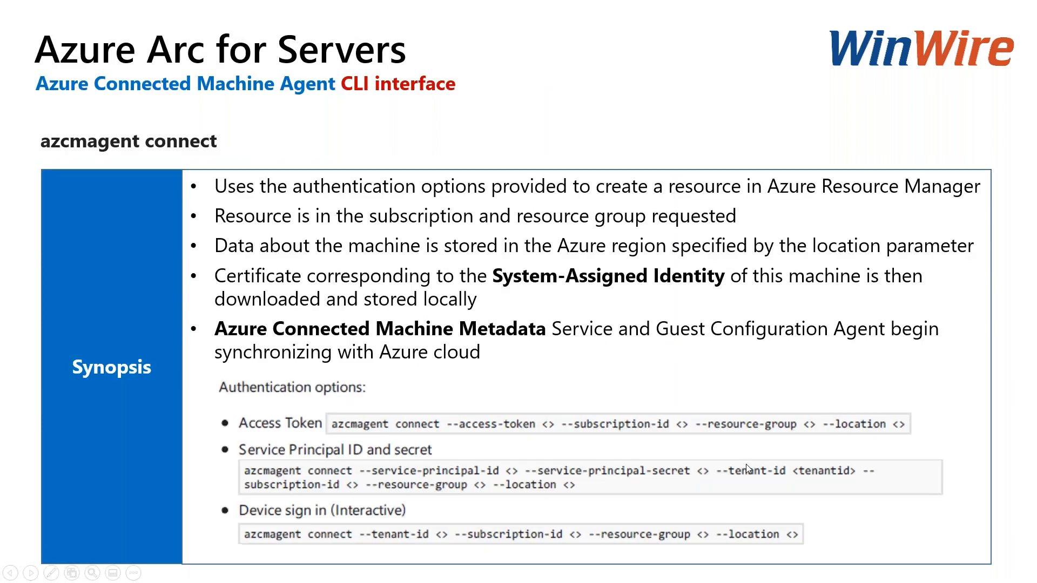
click(748, 468)
click(747, 468)
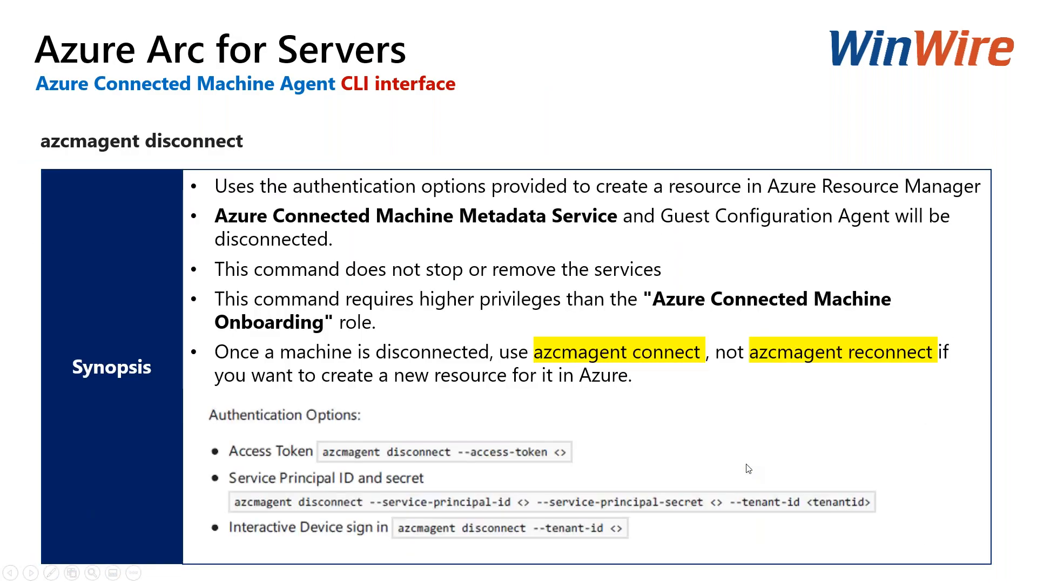
click(747, 468)
click(747, 467)
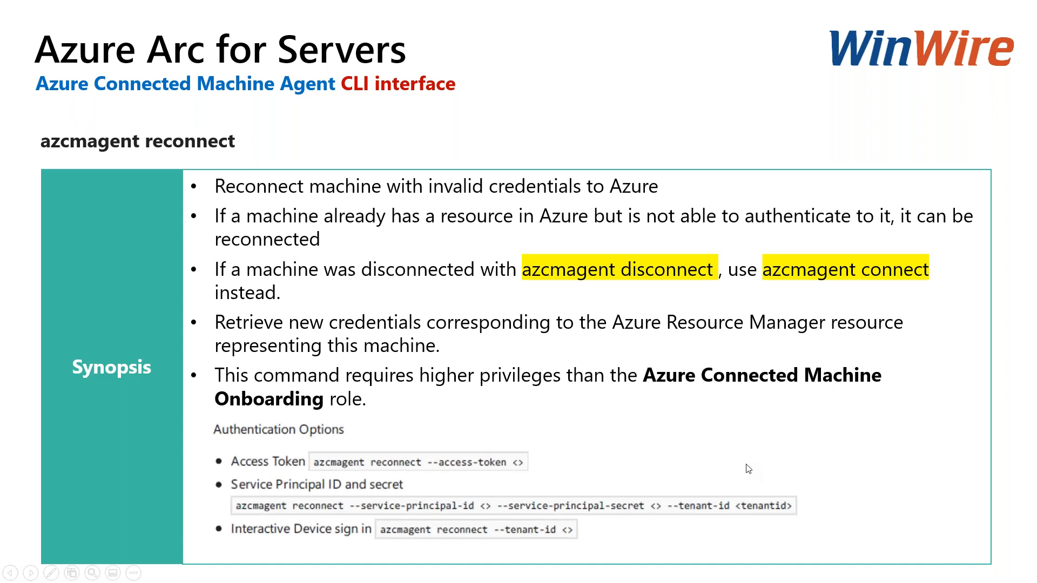
click(748, 468)
click(748, 468)
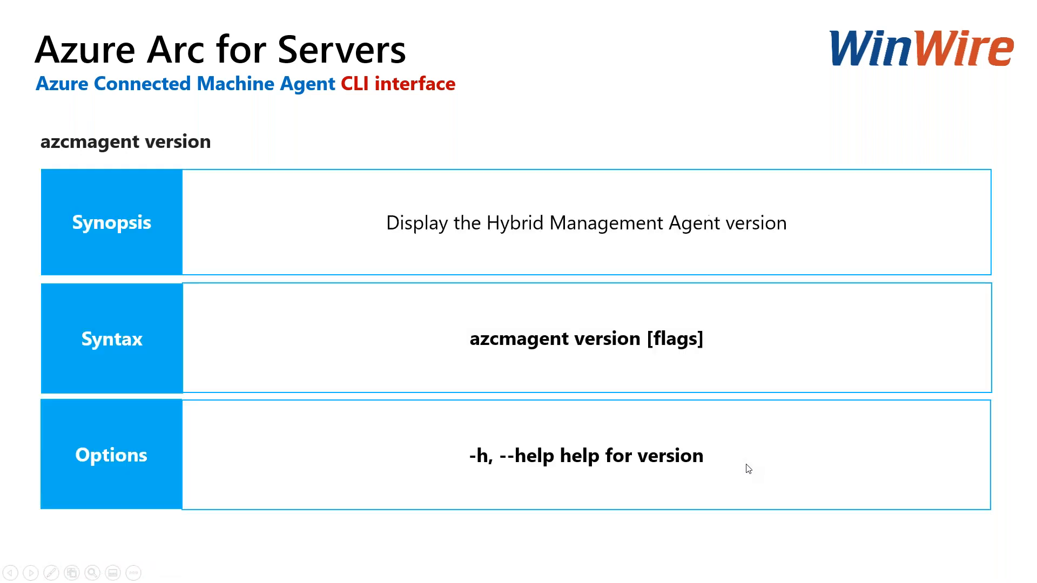
click(748, 469)
click(748, 469)
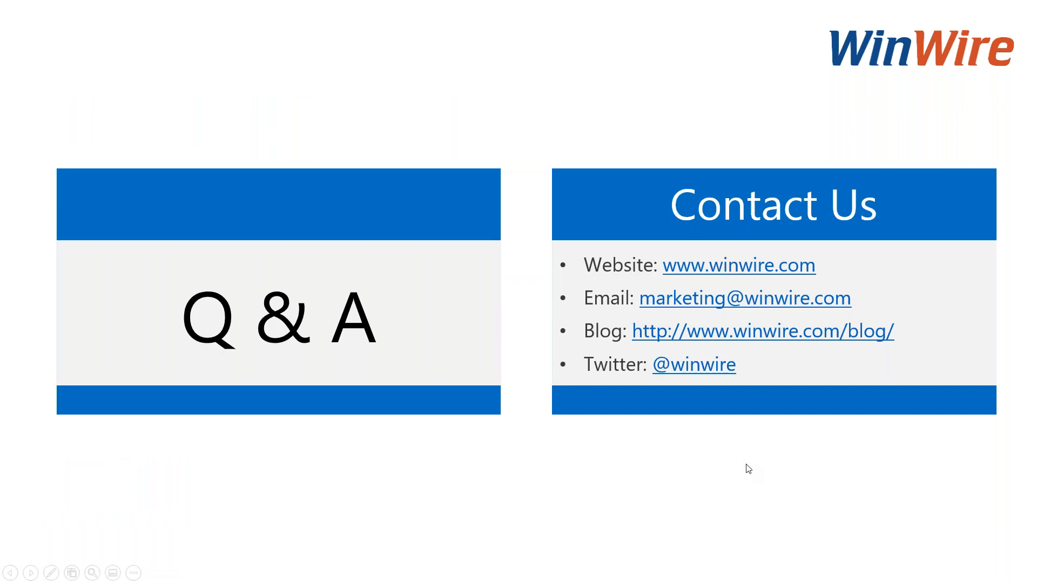